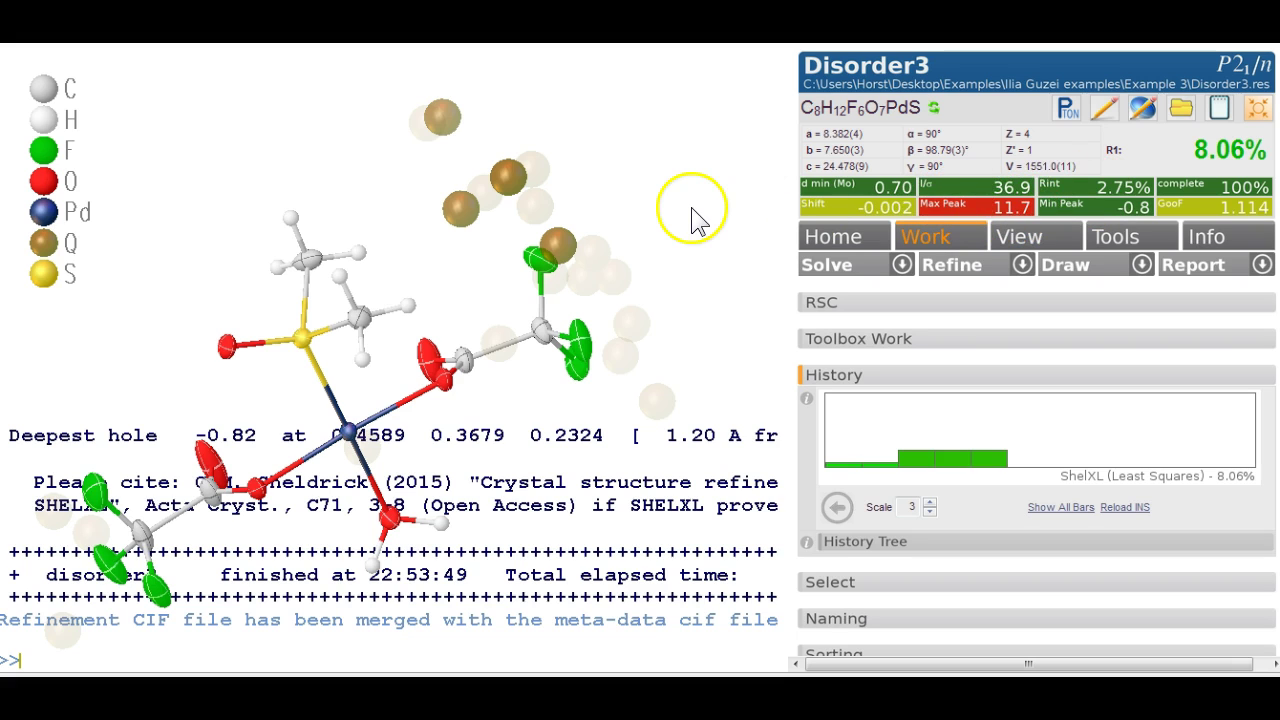
# - Rotate the Pd complex to inspect it from several orientations
pyautogui.moveTo(697, 220); pyautogui.dragTo(654, 180)
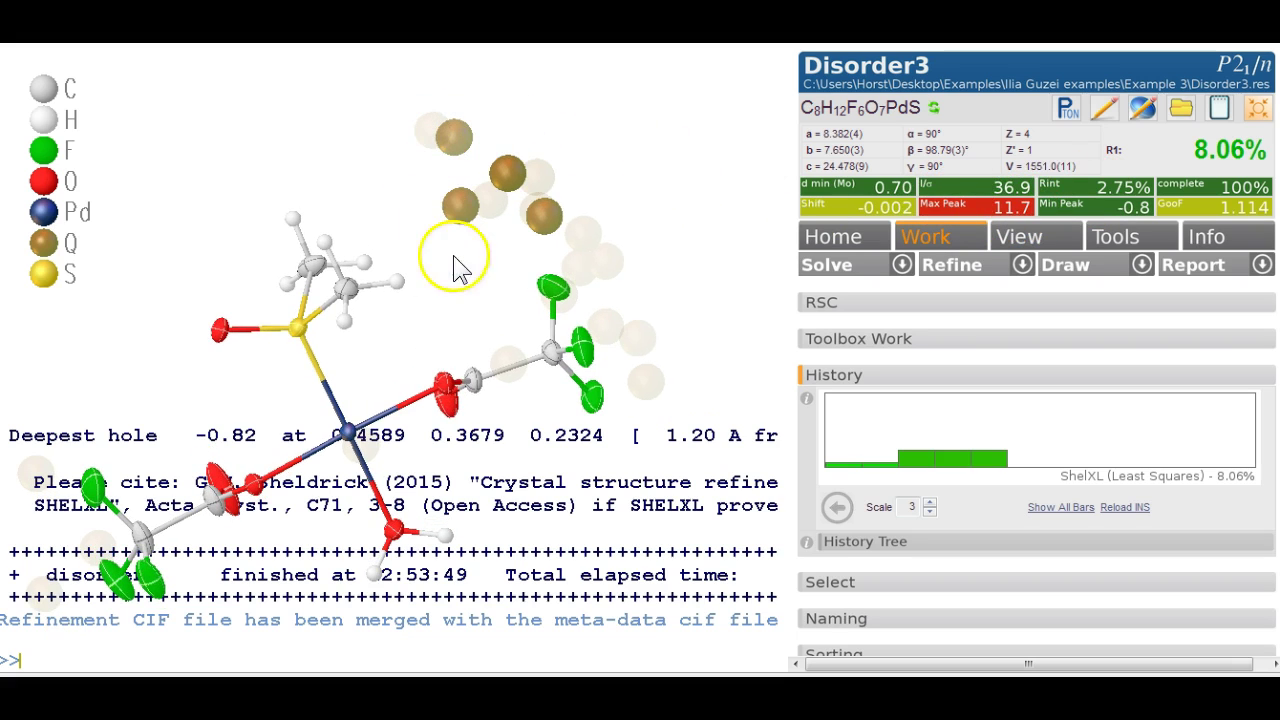
pyautogui.moveTo(468, 295); pyautogui.dragTo(527, 299)
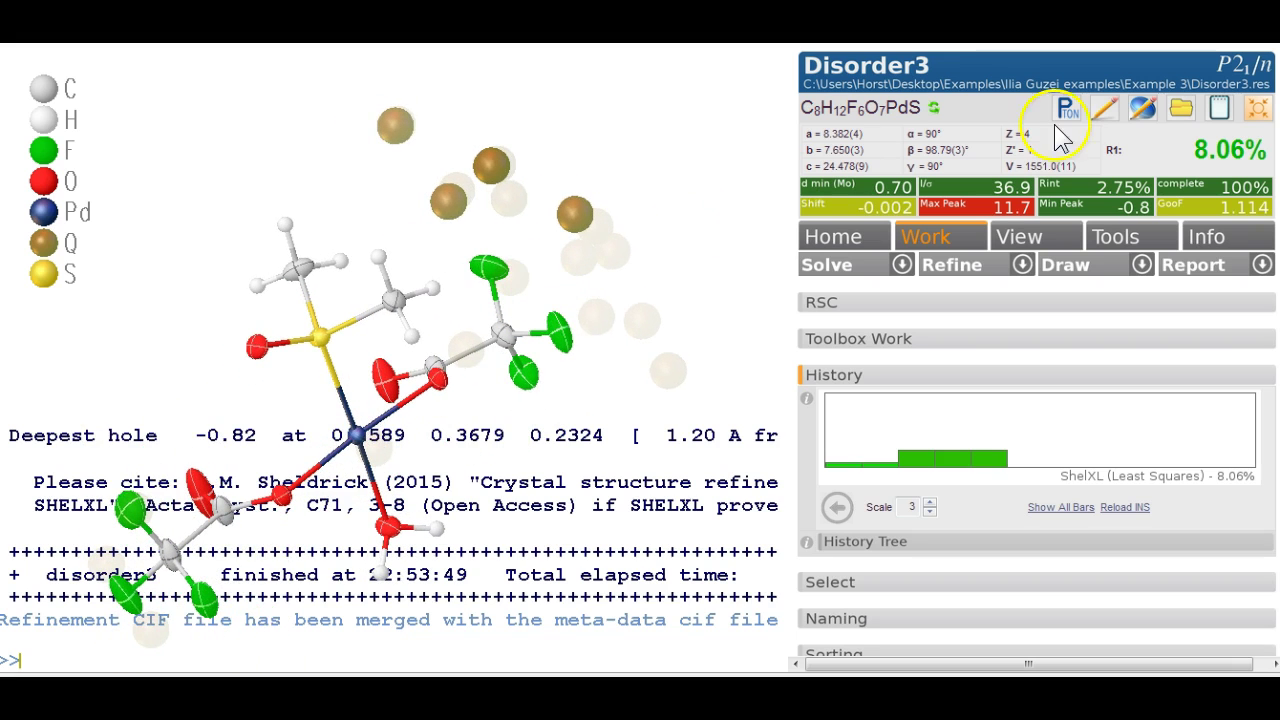
pyautogui.moveTo(677, 186); pyautogui.dragTo(650, 180)
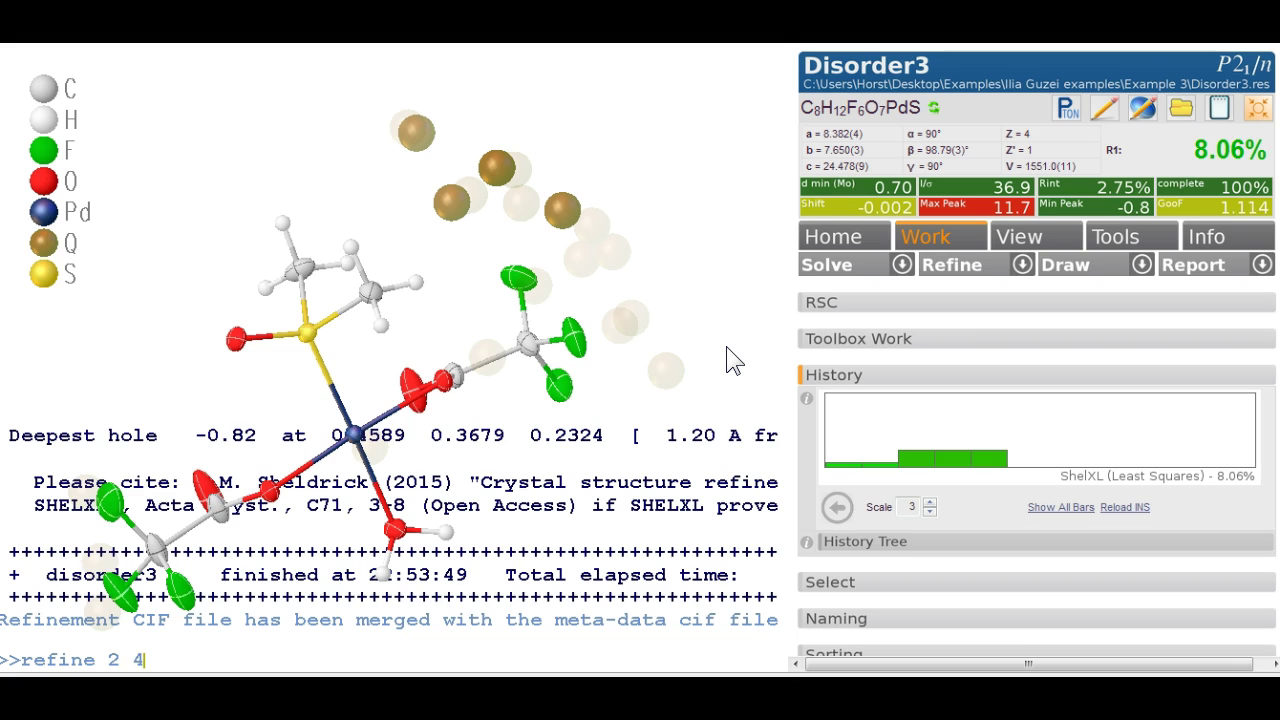
# - Run refine 2 4, trim the console output with lines 1, and reinspect the molecule
pyautogui.press('Return')
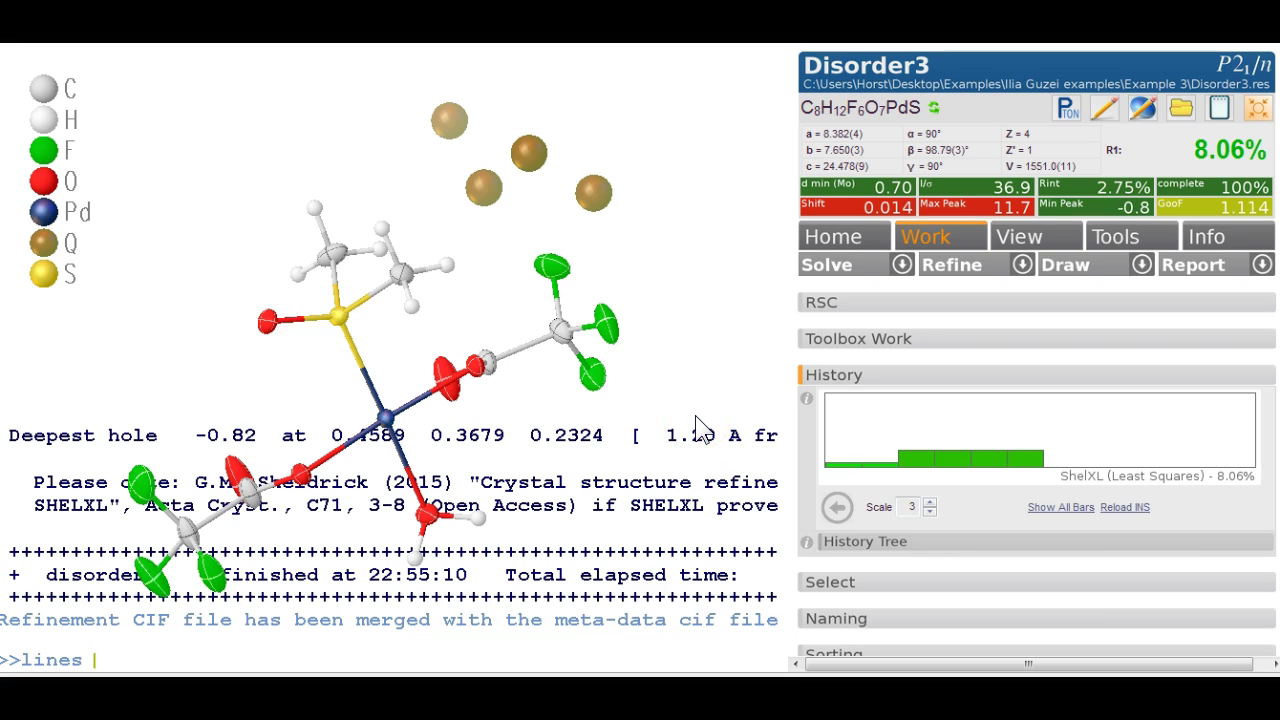
pyautogui.write('1')
pyautogui.press('Return')
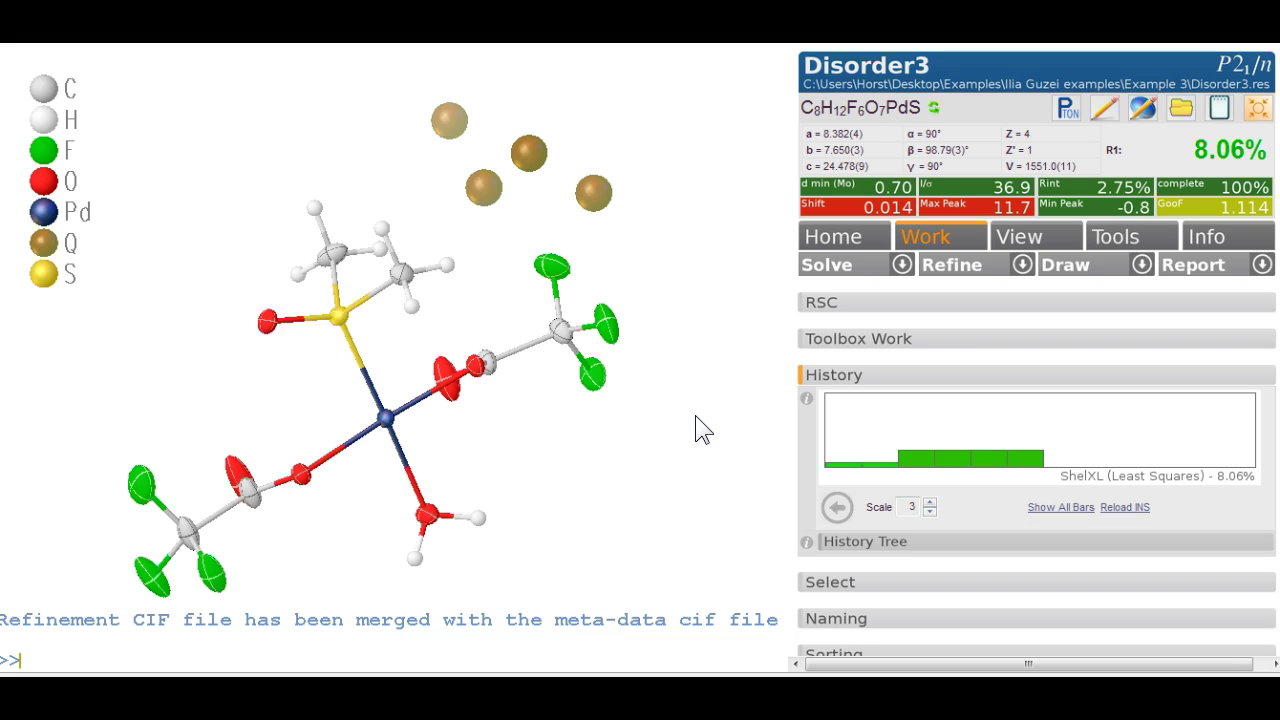
pyautogui.moveTo(694, 415)
pyautogui.mouseDown()
pyautogui.moveTo(703, 399)
pyautogui.moveTo(676, 400)
pyautogui.moveTo(703, 411)
pyautogui.mouseUp()
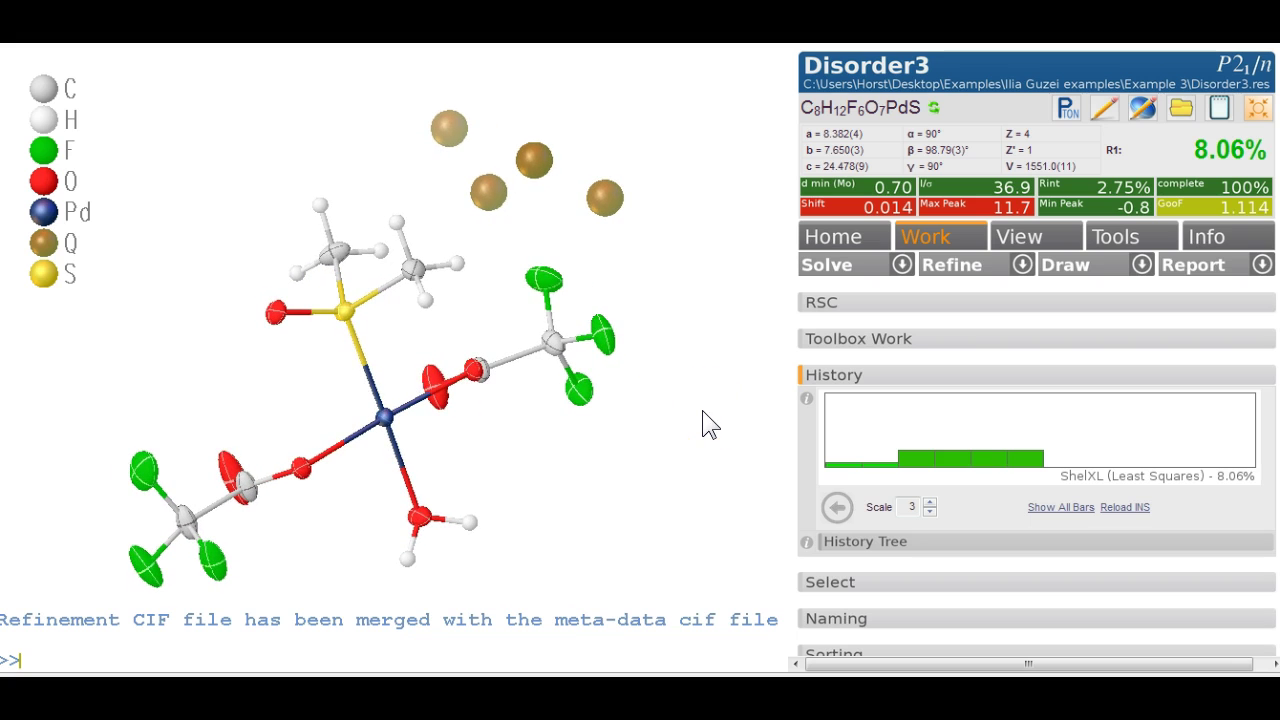
pyautogui.moveTo(699, 404); pyautogui.dragTo(676, 409)
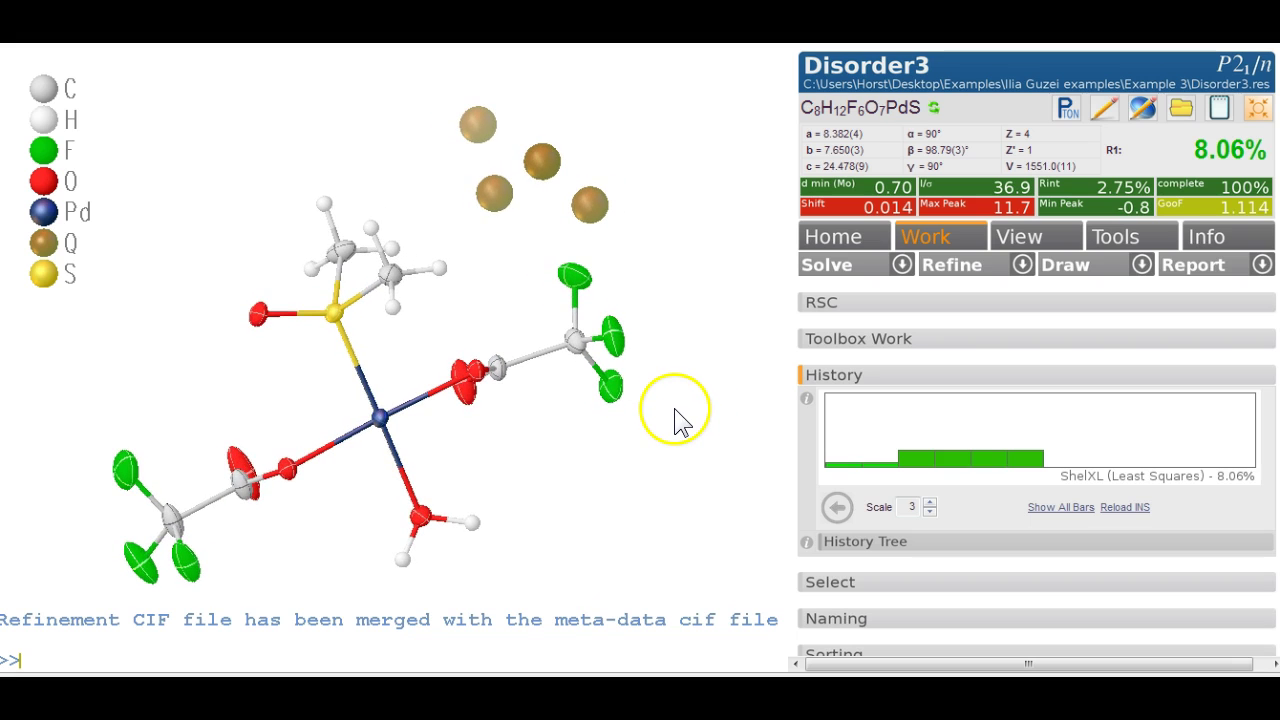
# - Grow symmetry-equivalent Q peaks around the solvent region in grow mode
pyautogui.hotkey('ctrl', 'g')
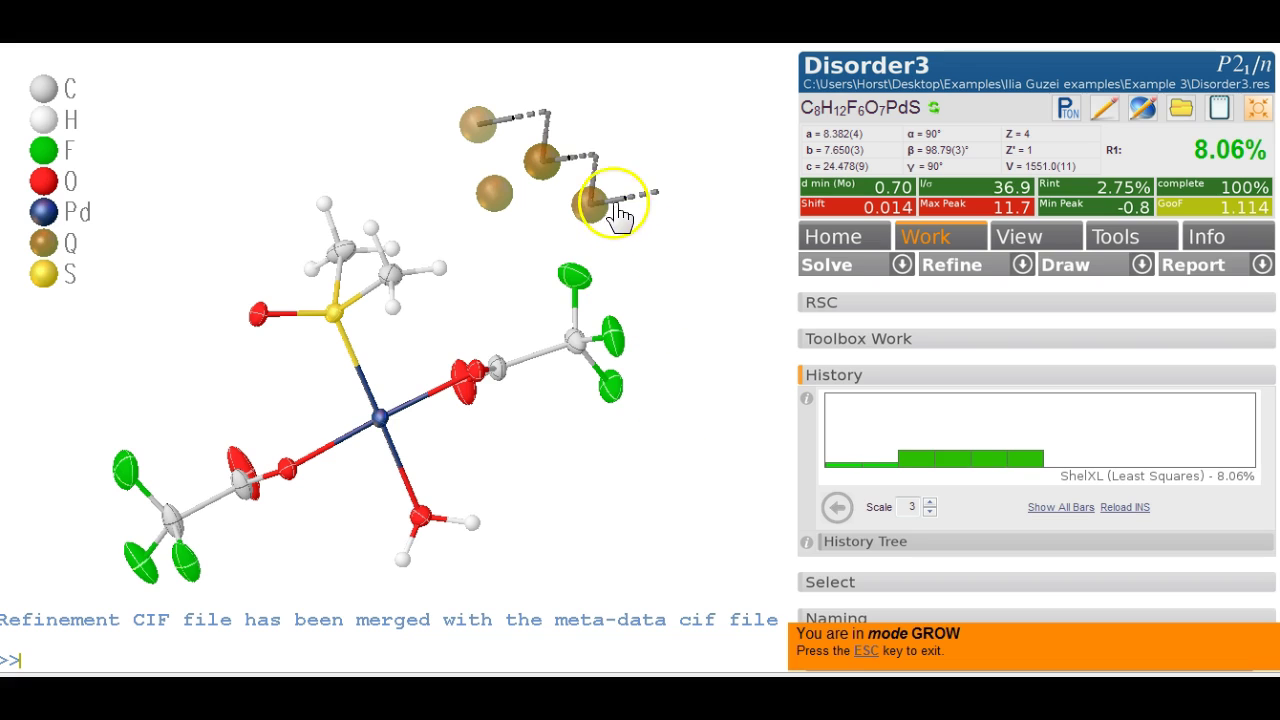
pyautogui.click(595, 170)
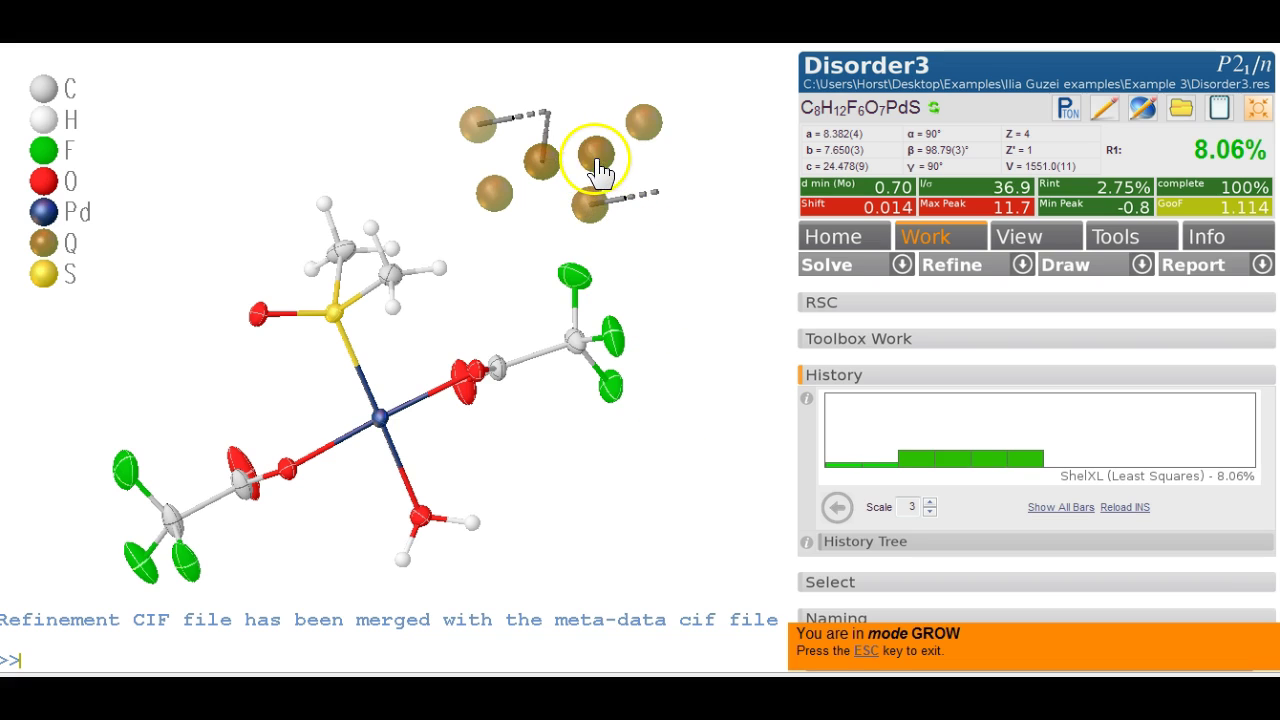
pyautogui.click(543, 129)
pyautogui.moveTo(643, 251); pyautogui.dragTo(737, 345)
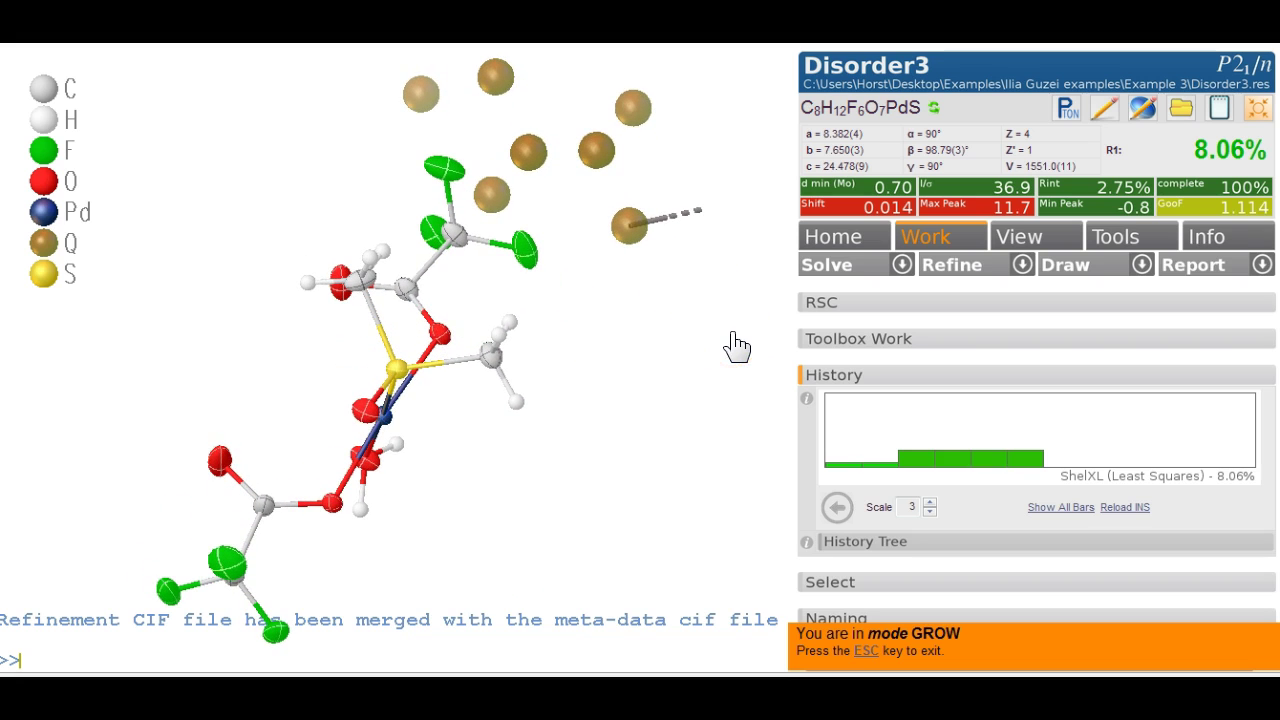
pyautogui.click(420, 95)
pyautogui.click(480, 86)
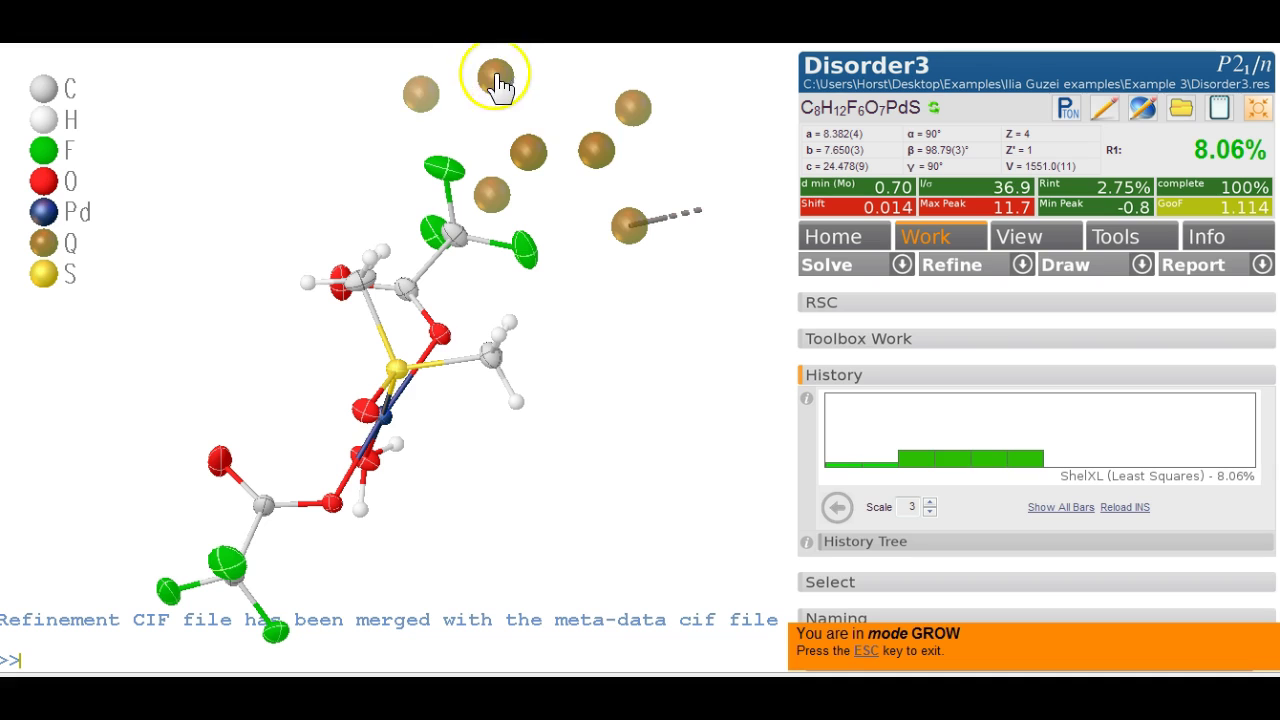
pyautogui.click(677, 228)
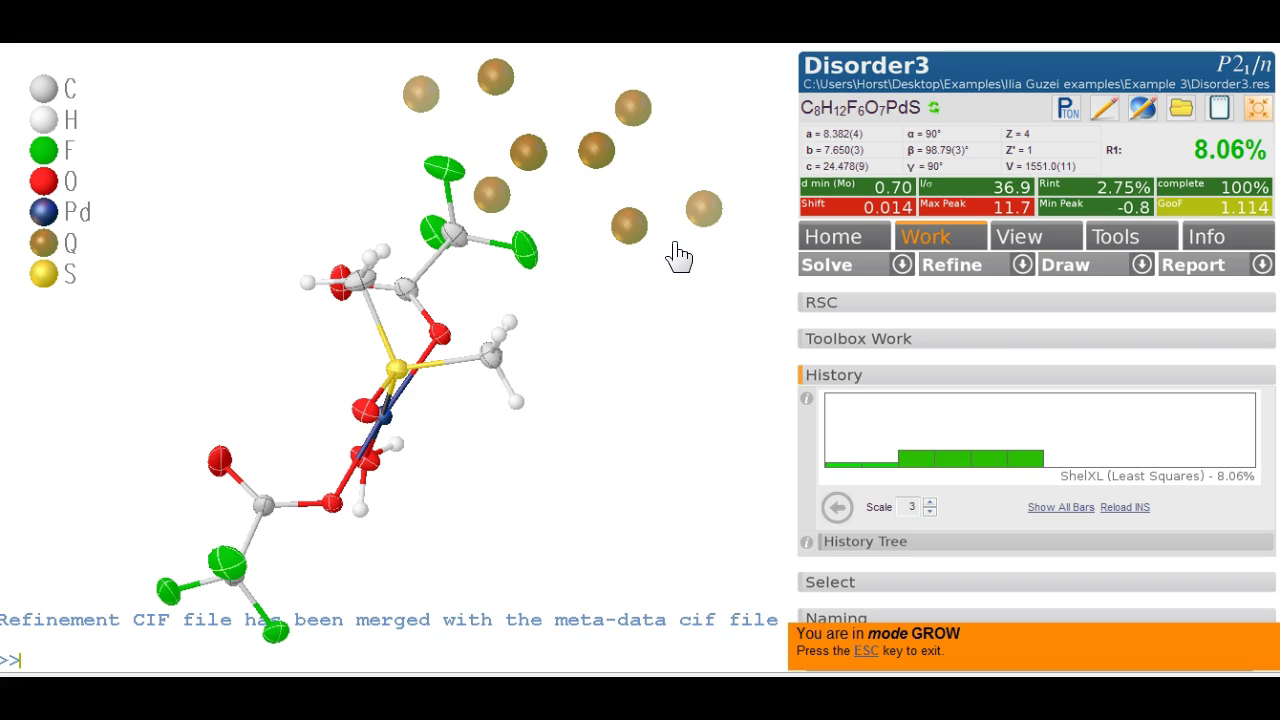
# - Leave grow mode and delete the unwanted peaks Q3 and Q4
pyautogui.press('Escape')
pyautogui.click(638, 118)
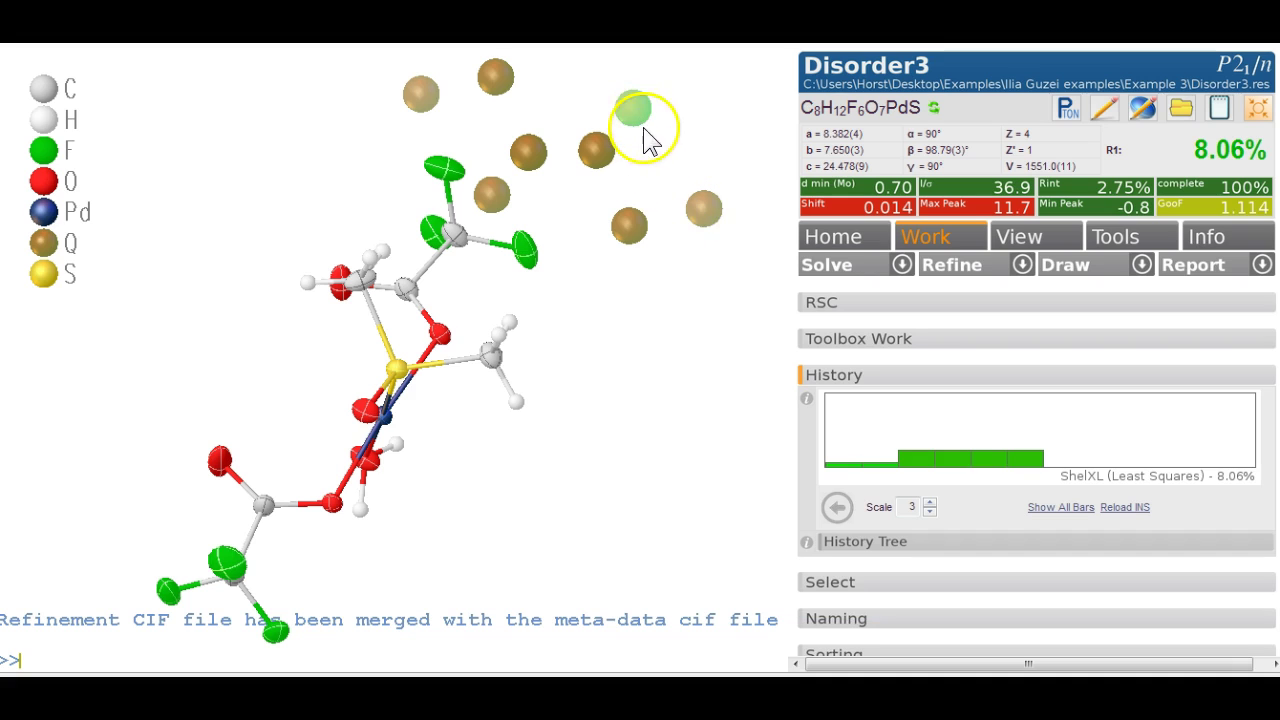
pyautogui.click(706, 216)
pyautogui.press('Delete')
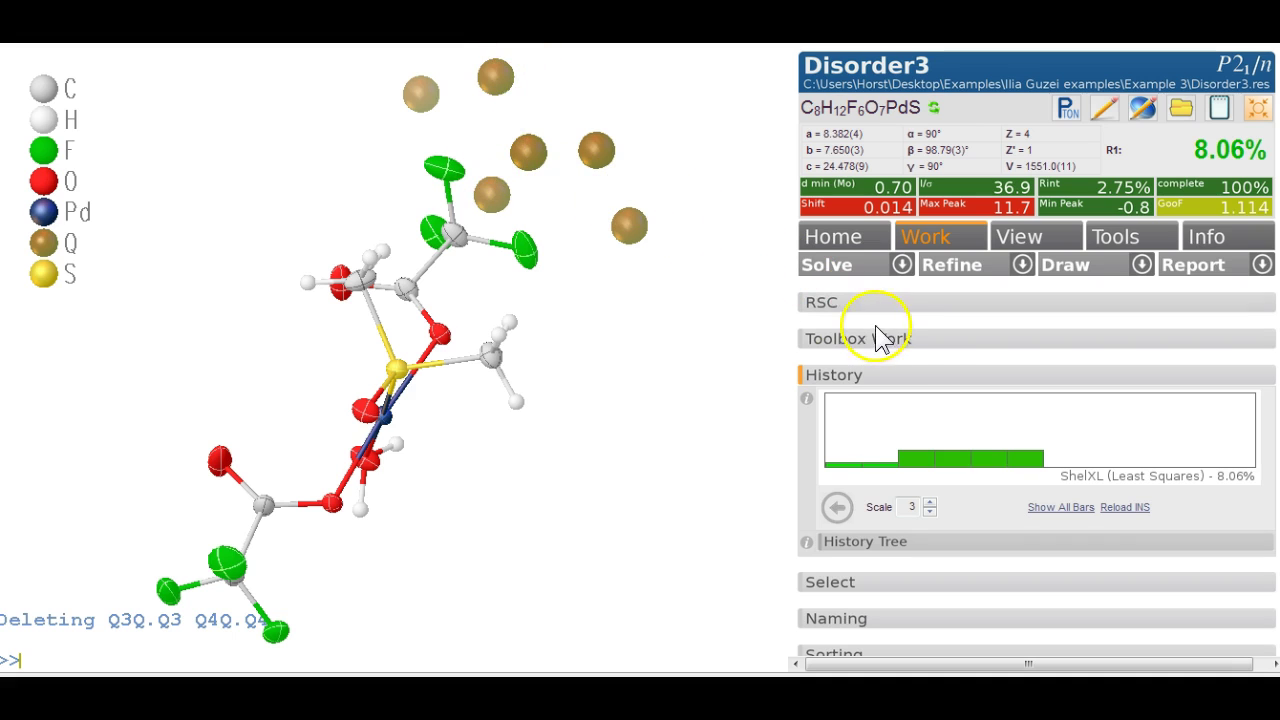
# - Collapse the History section and expand Fragment DB in the Tools tab
pyautogui.click(929, 375)
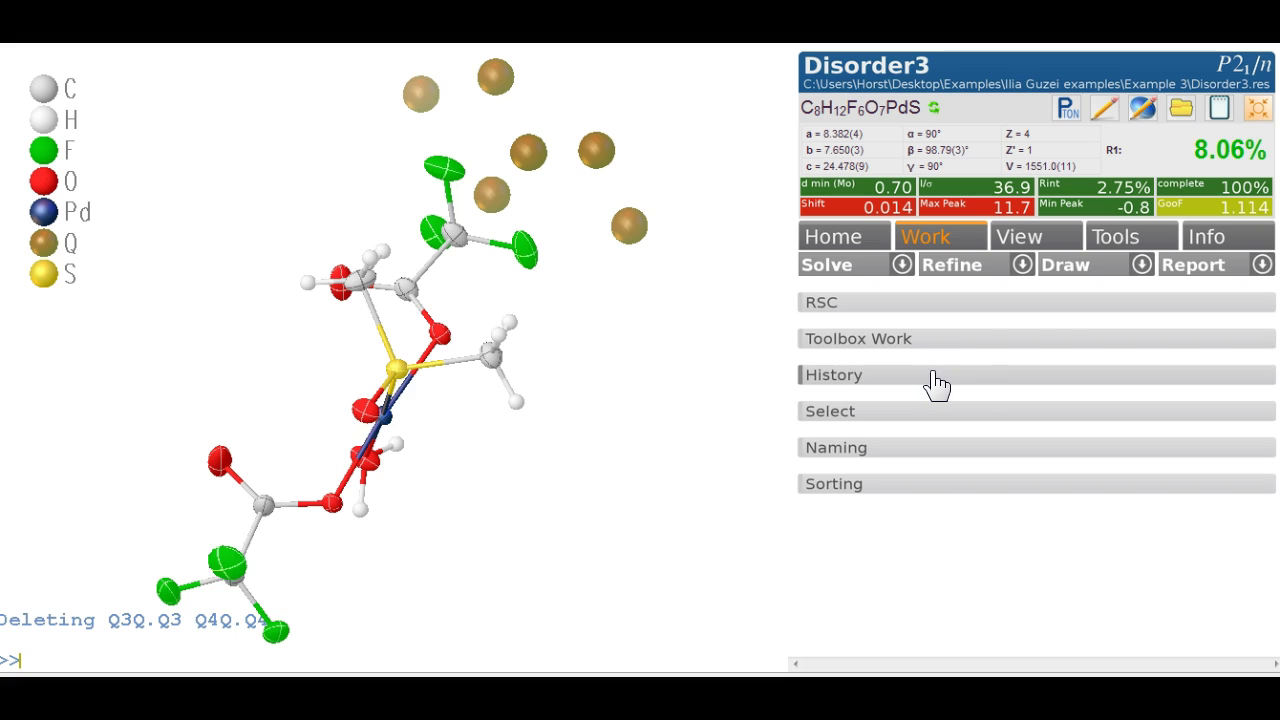
pyautogui.click(1141, 246)
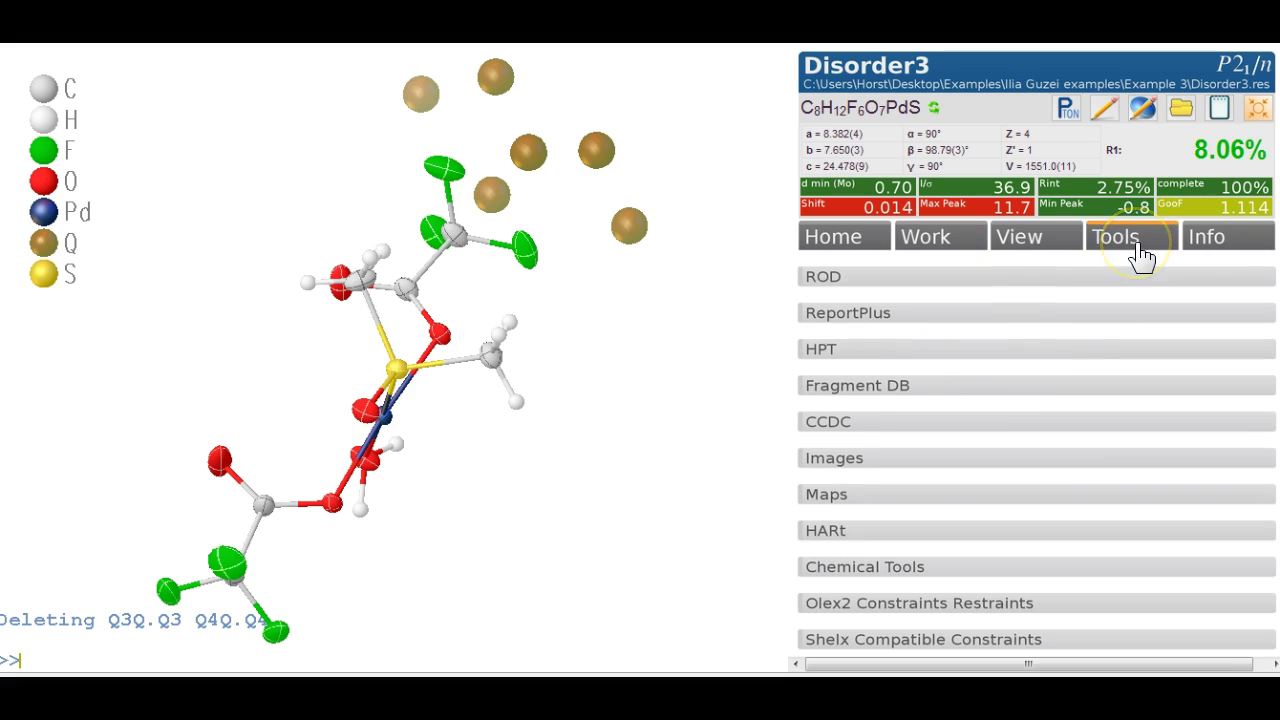
pyautogui.click(1020, 322)
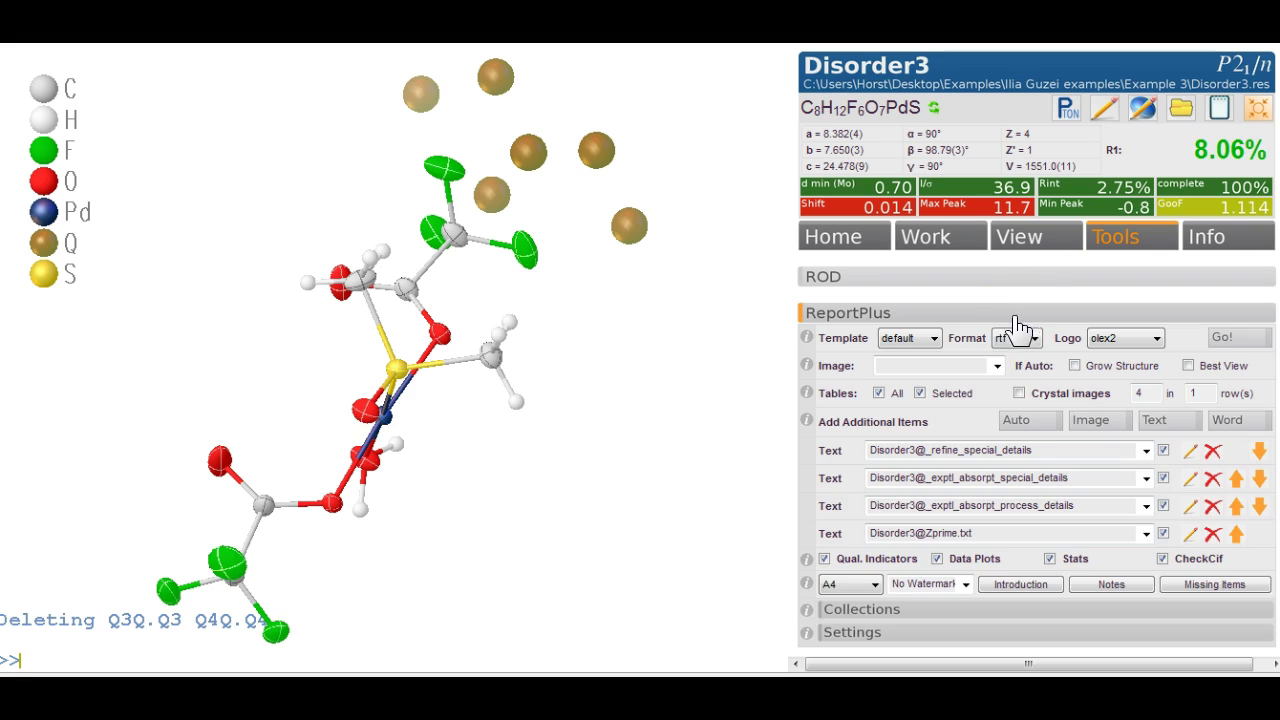
pyautogui.click(982, 316)
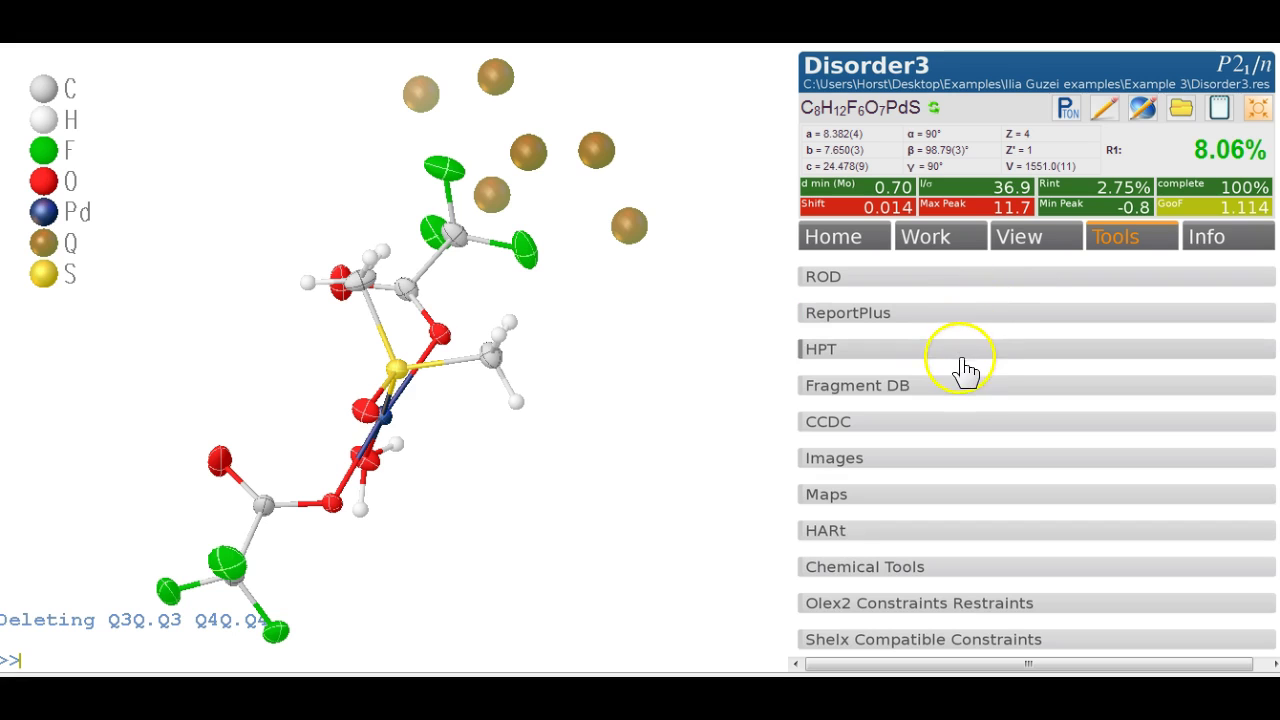
pyautogui.click(950, 388)
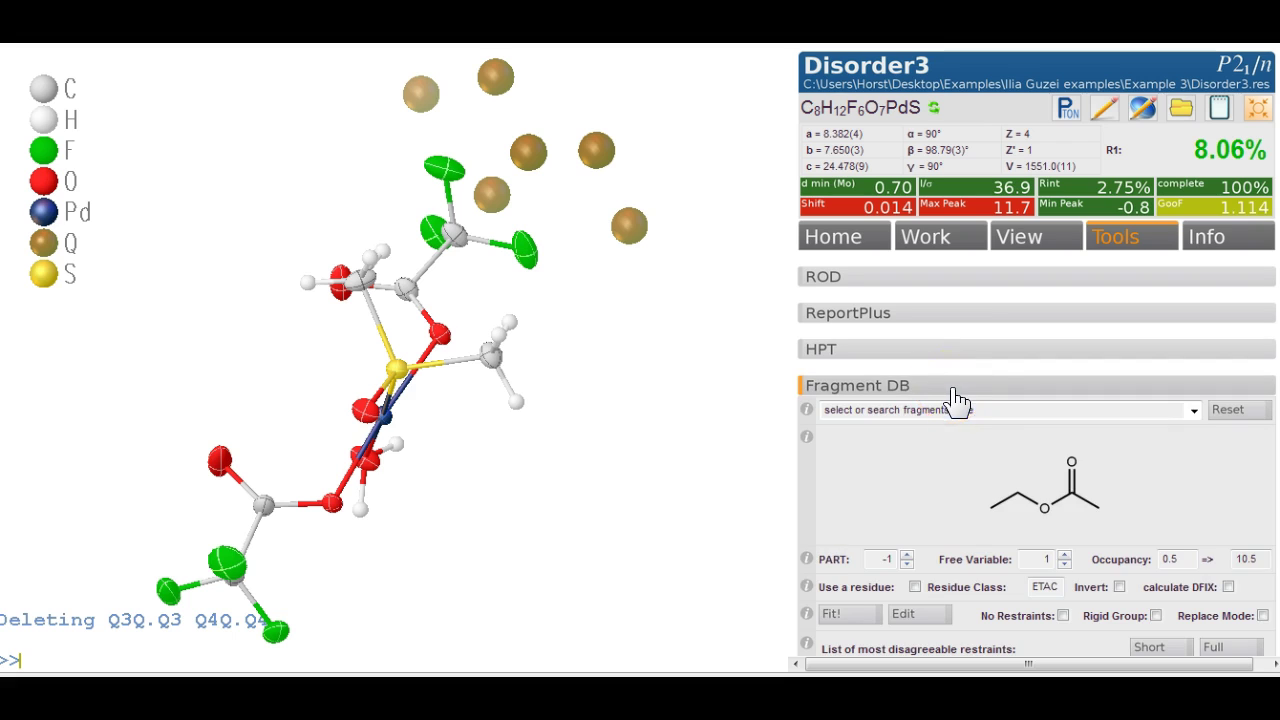
# - Search for and select Ethyl acetate (C4H8O2), leaving PART at -1
pyautogui.click(1018, 412)
pyautogui.write('e')
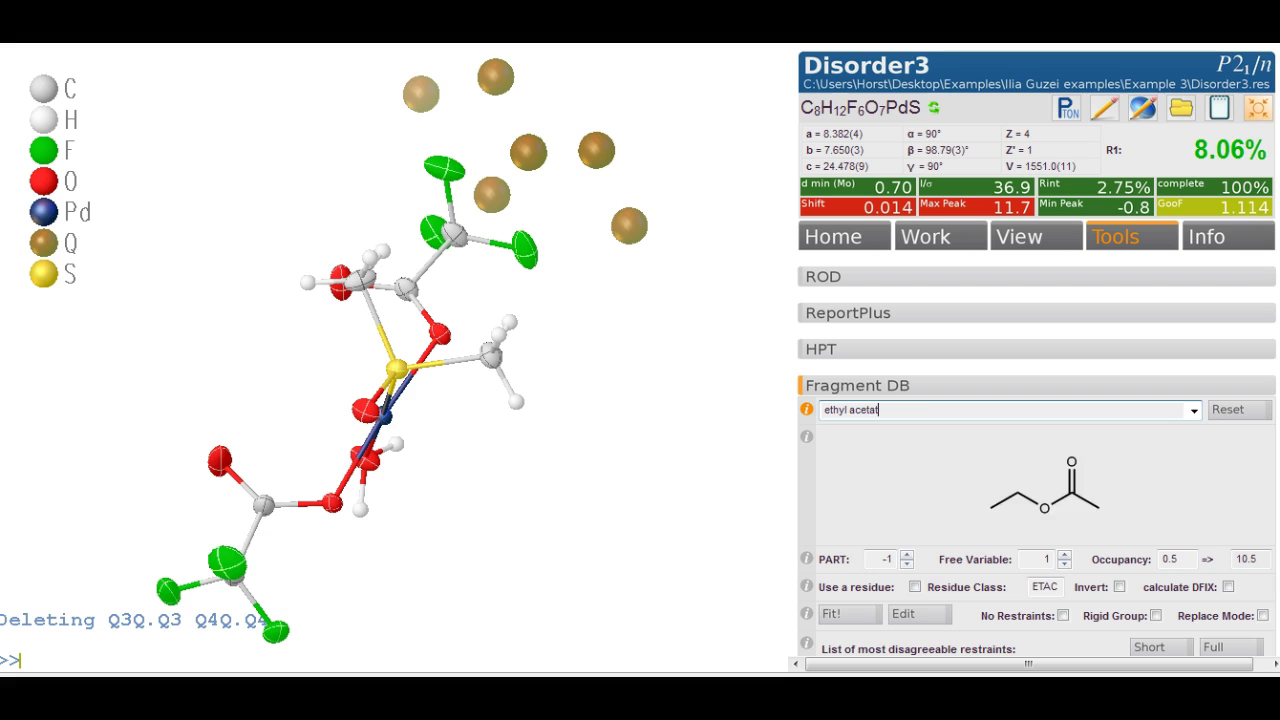
pyautogui.write('thyl acetat')
pyautogui.press('Return')
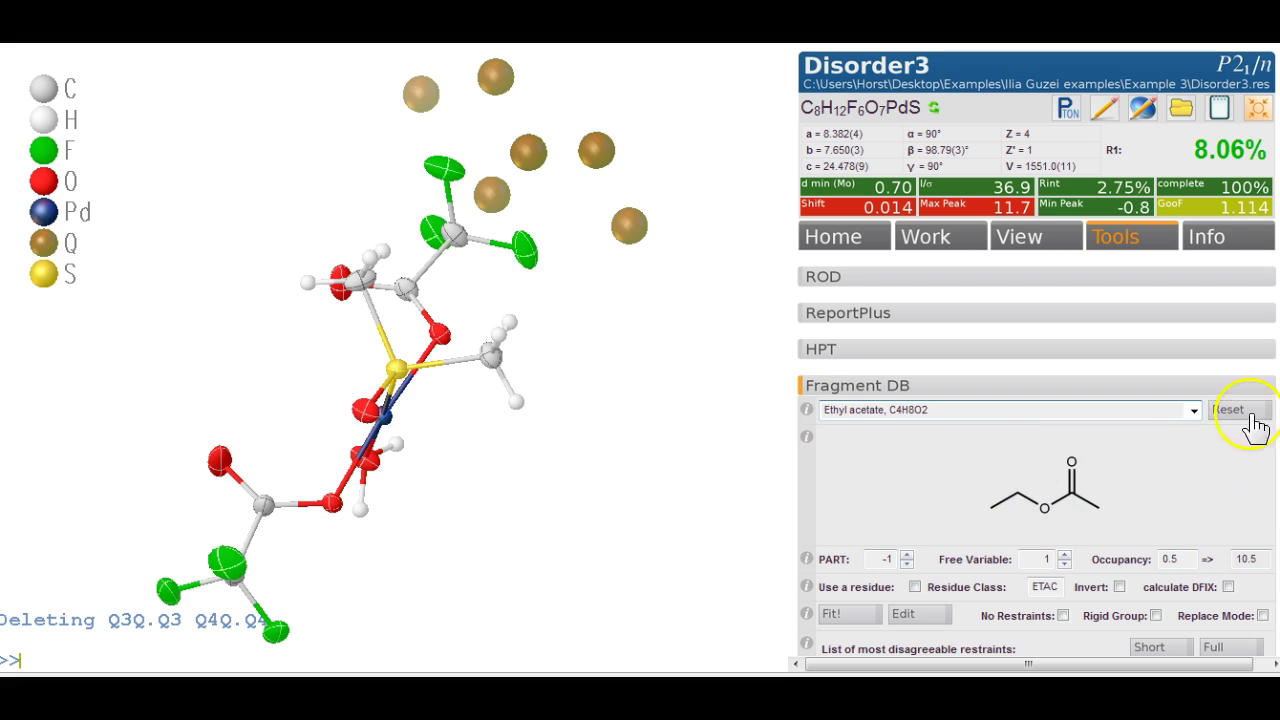
pyautogui.scroll(-3, 1255, 427)
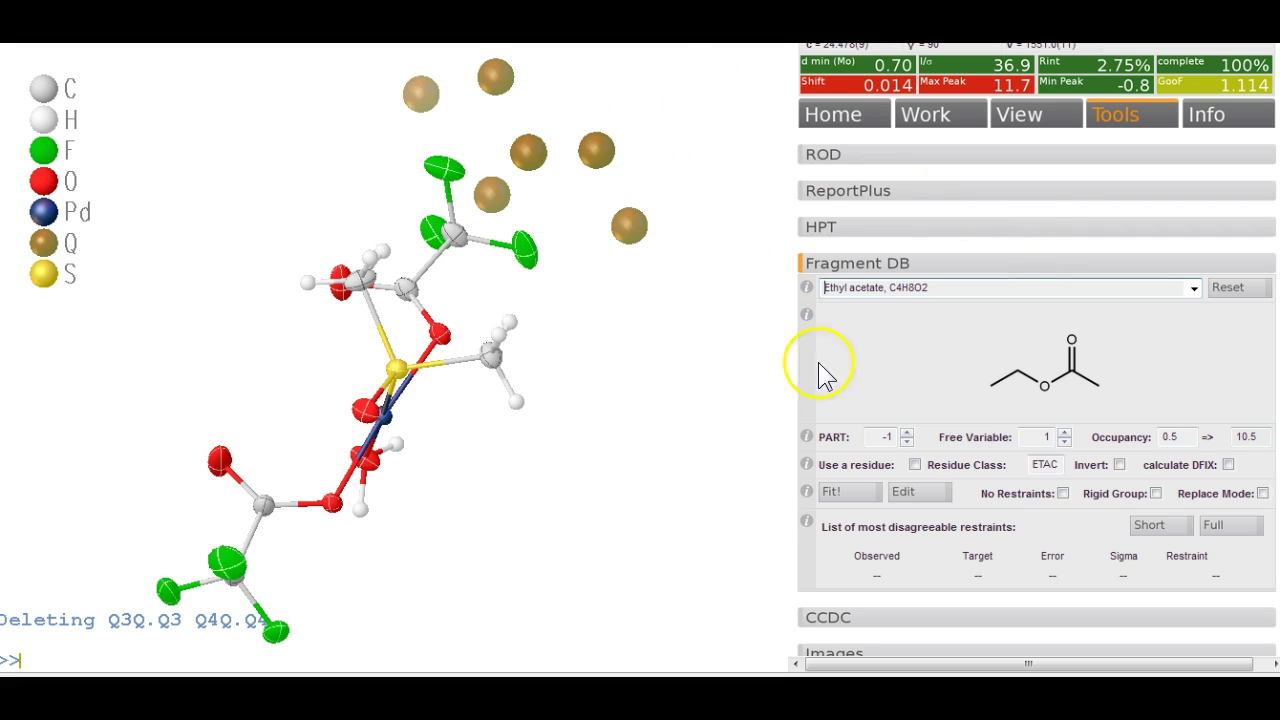
pyautogui.click(907, 435)
pyautogui.click(907, 442)
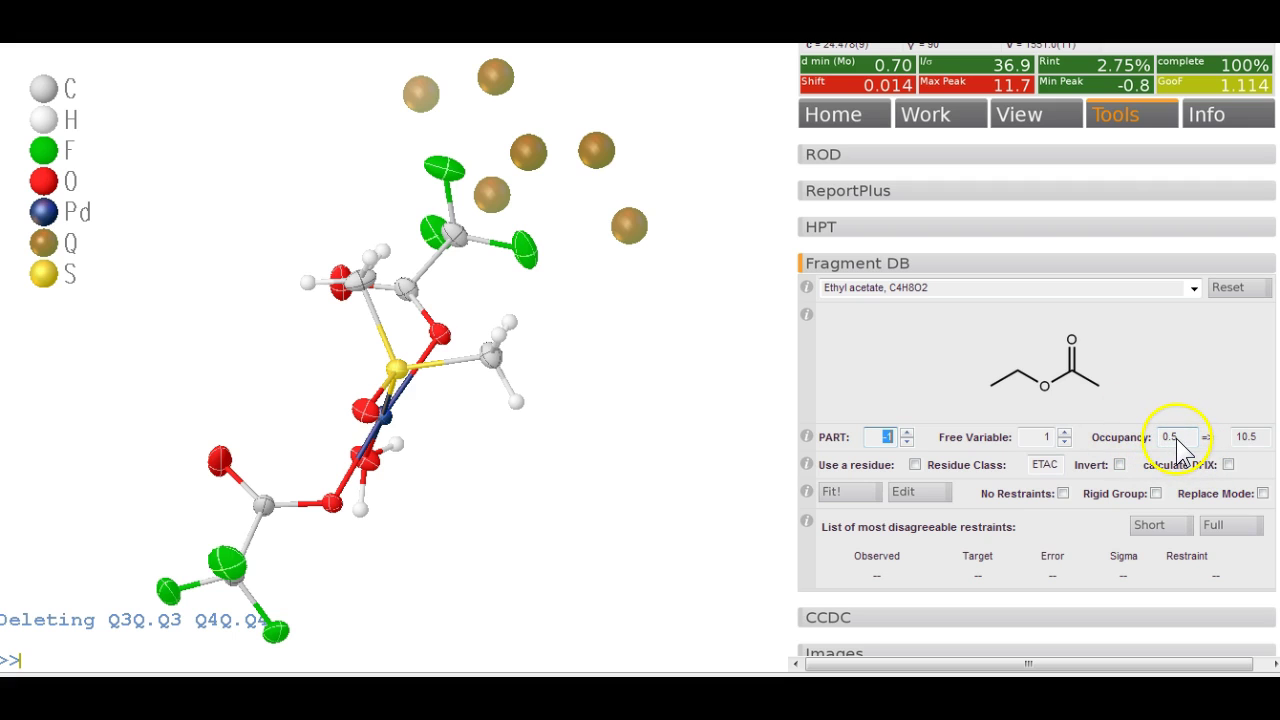
# - Fit the ethyl acetate fragment, snapping its atoms onto the solvent Q peaks
pyautogui.click(849, 495)
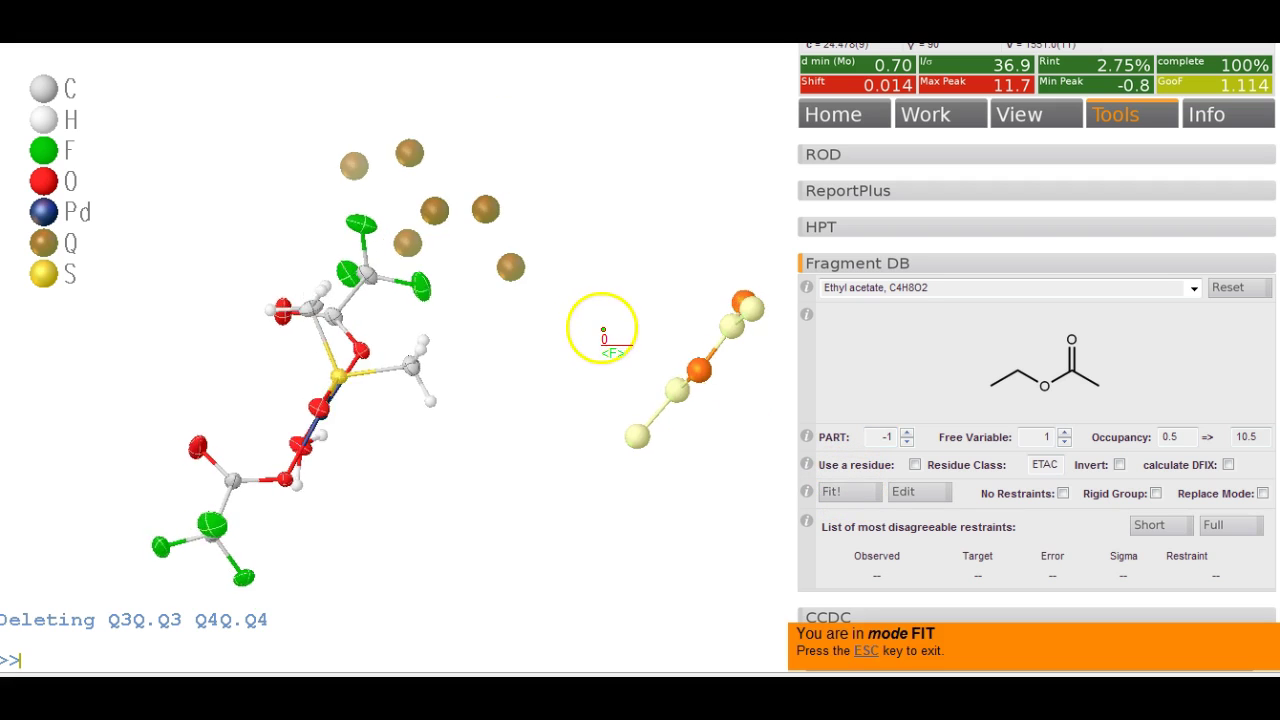
pyautogui.moveTo(603, 330); pyautogui.dragTo(640, 377)
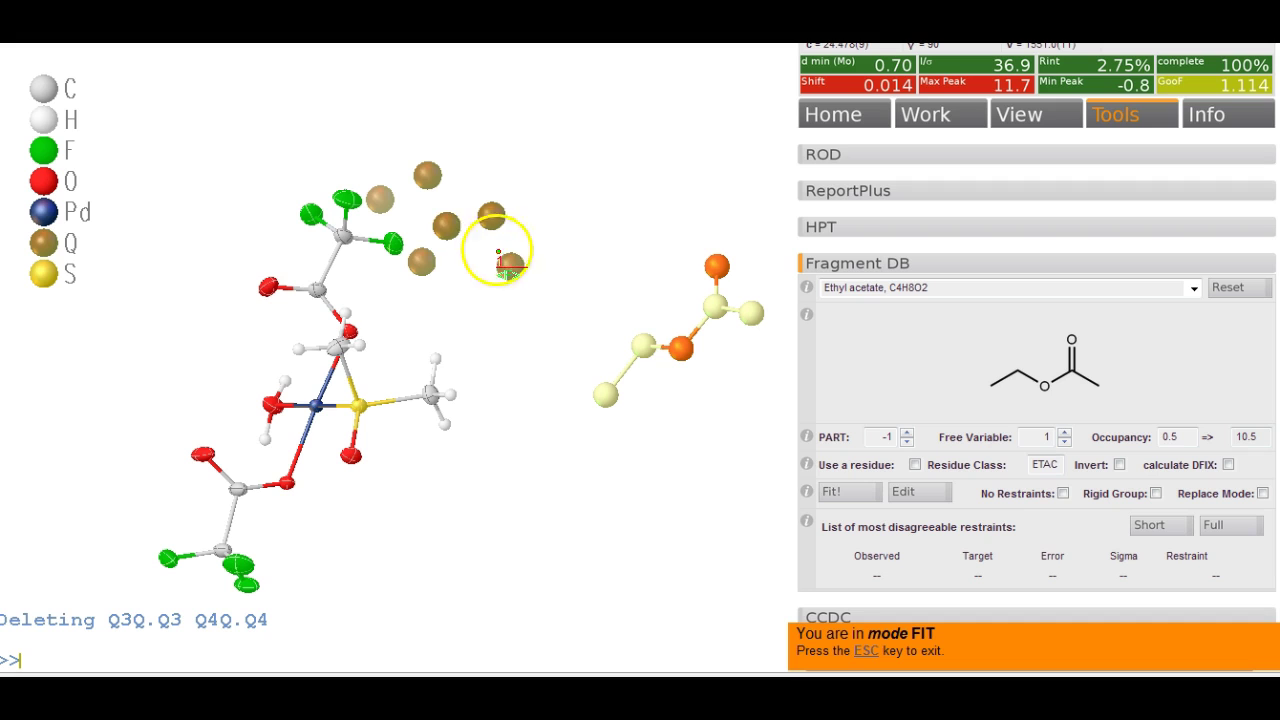
pyautogui.click(452, 233)
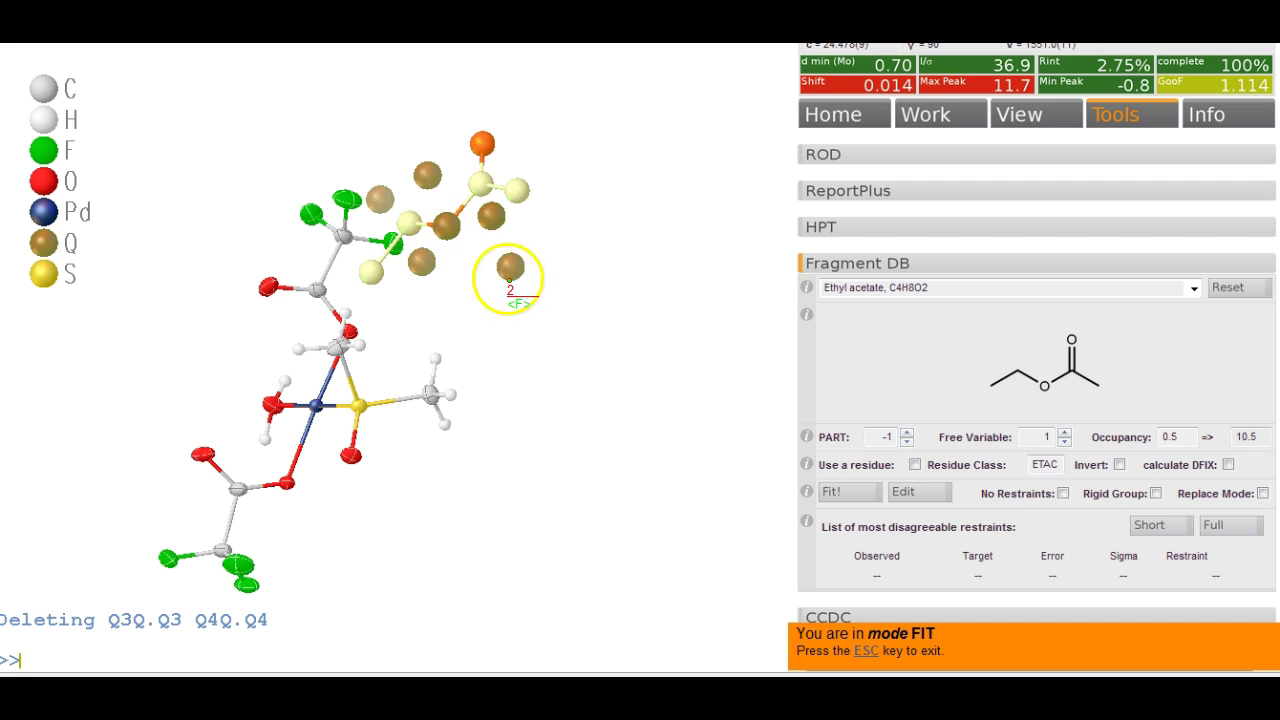
pyautogui.moveTo(571, 251); pyautogui.dragTo(583, 228)
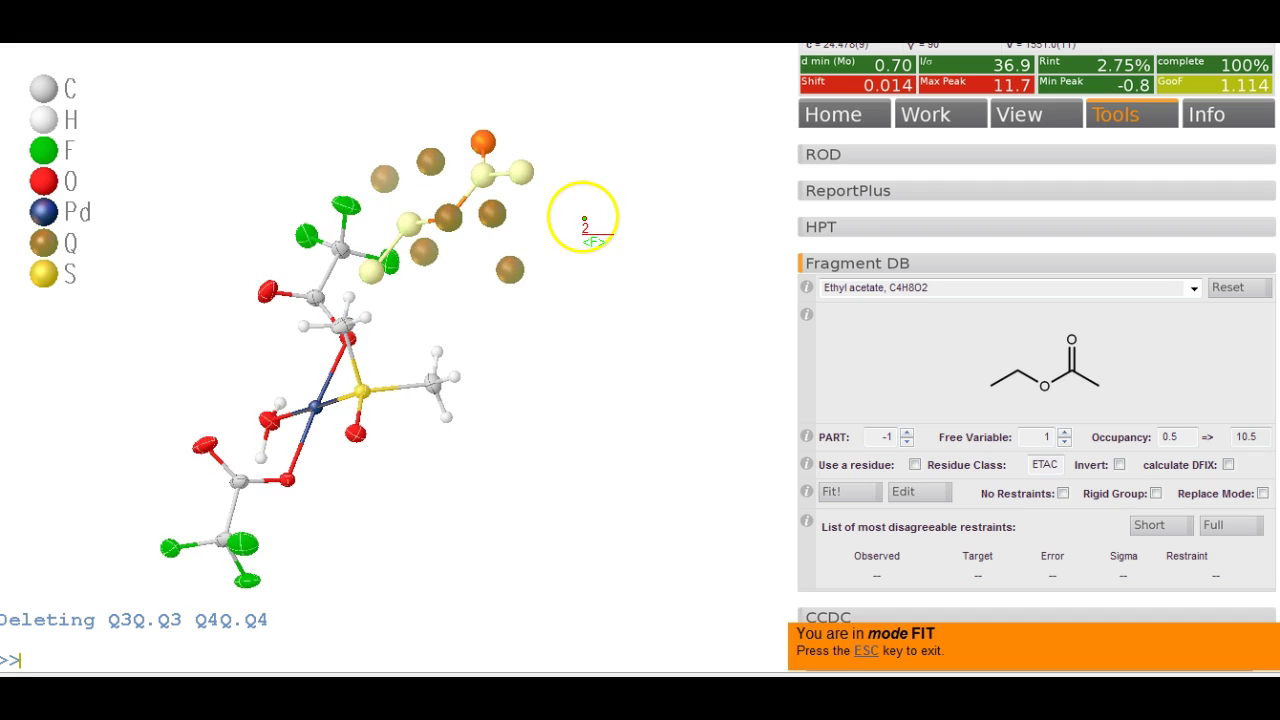
pyautogui.click(341, 270)
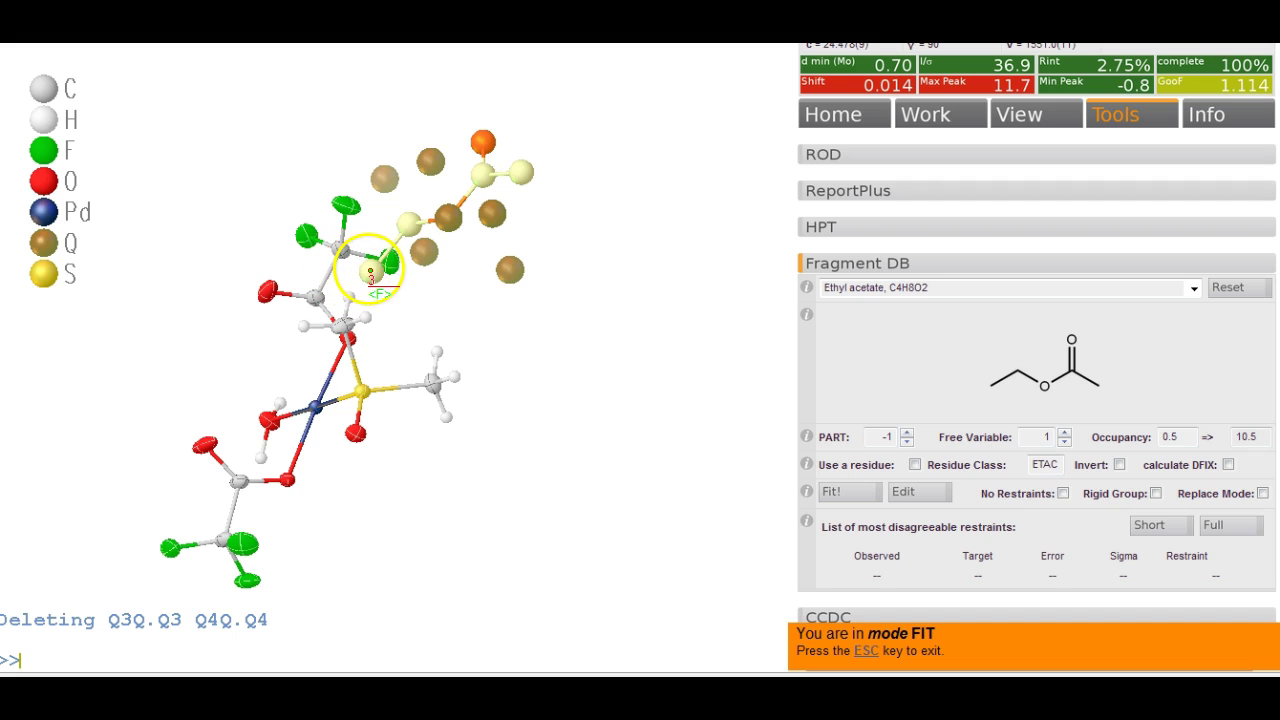
pyautogui.click(381, 178)
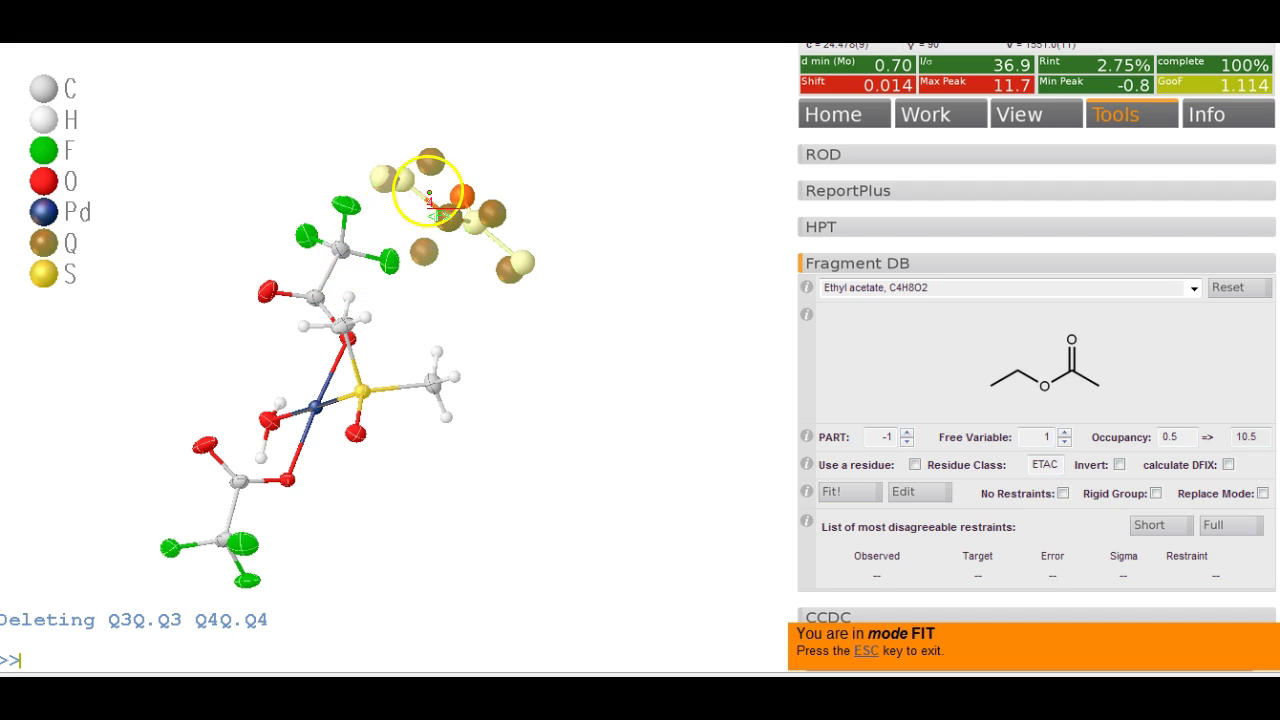
pyautogui.moveTo(503, 162); pyautogui.dragTo(480, 120)
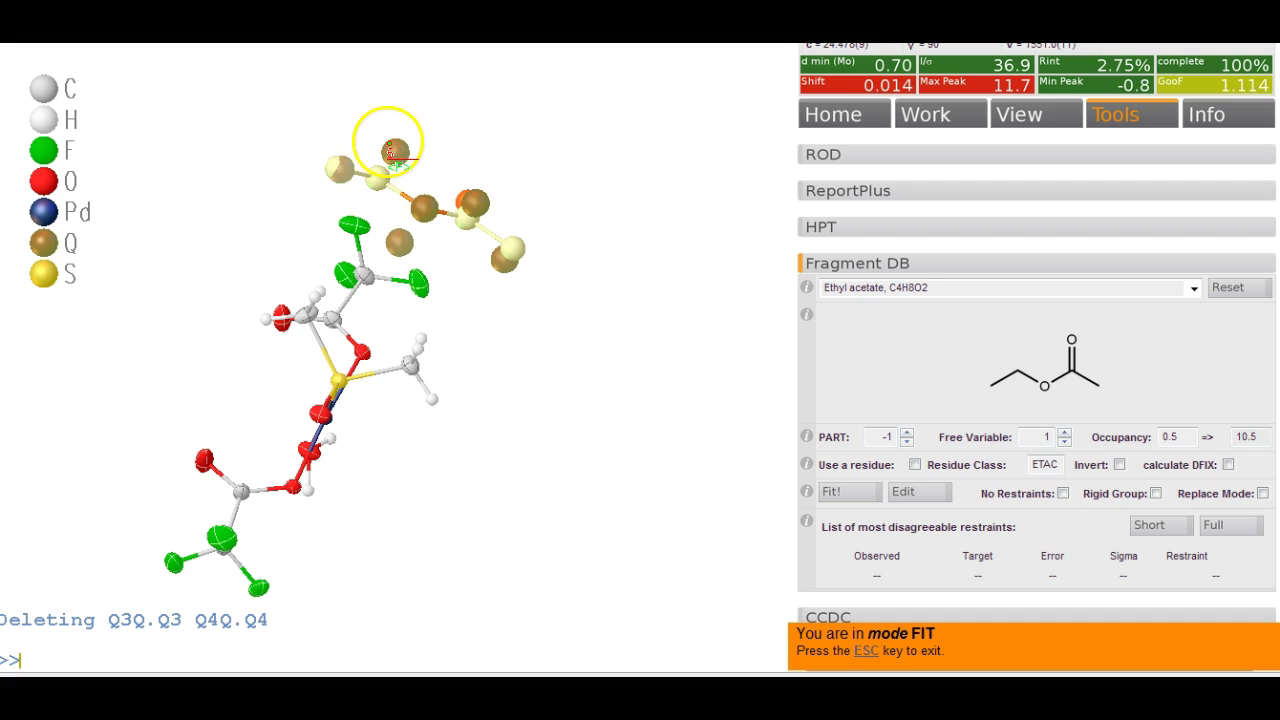
pyautogui.click(392, 146)
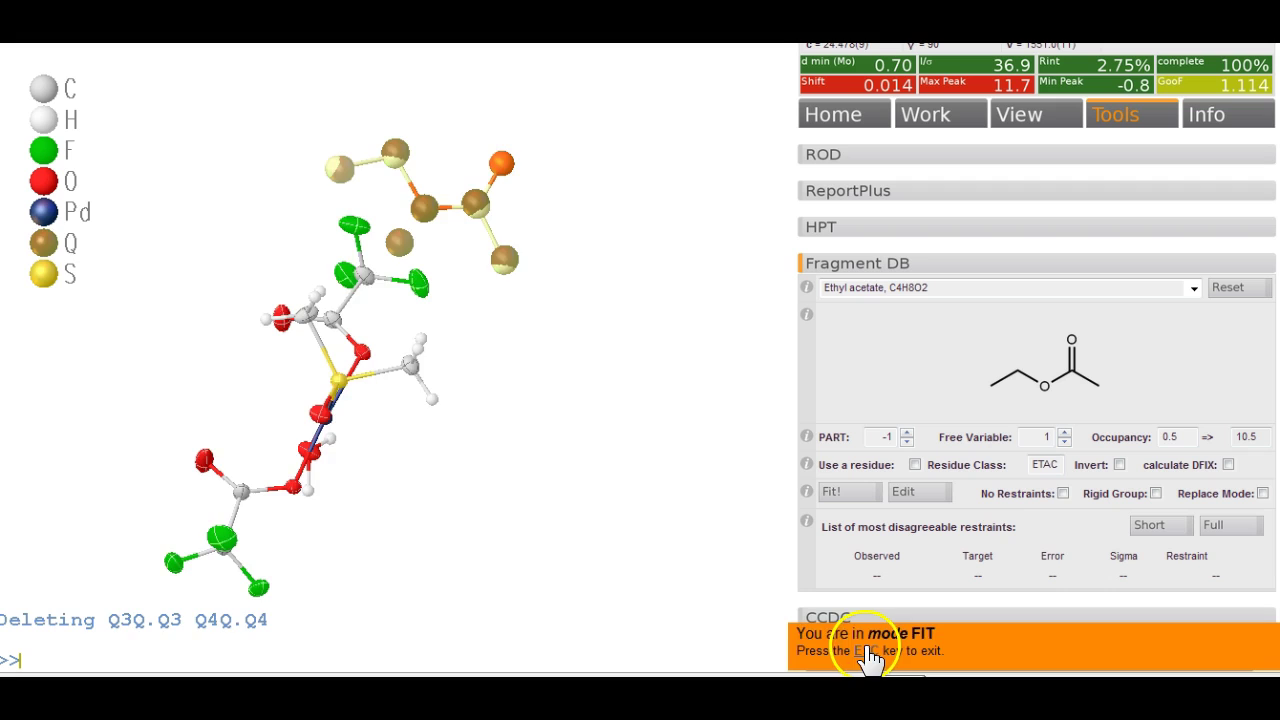
# - Exit fit mode and refine all atoms anisotropically with anis
pyautogui.click(872, 655)
pyautogui.moveTo(640, 400); pyautogui.dragTo(594, 382)
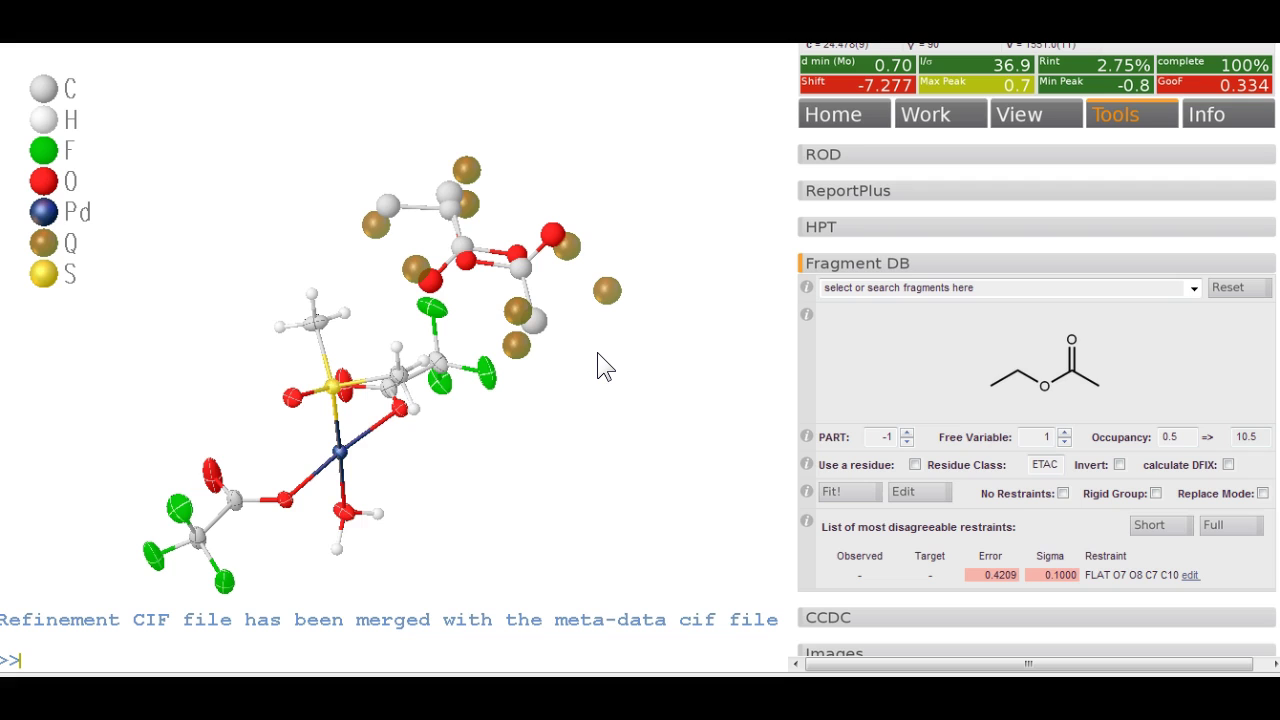
pyautogui.write('anis')
pyautogui.press('Return')
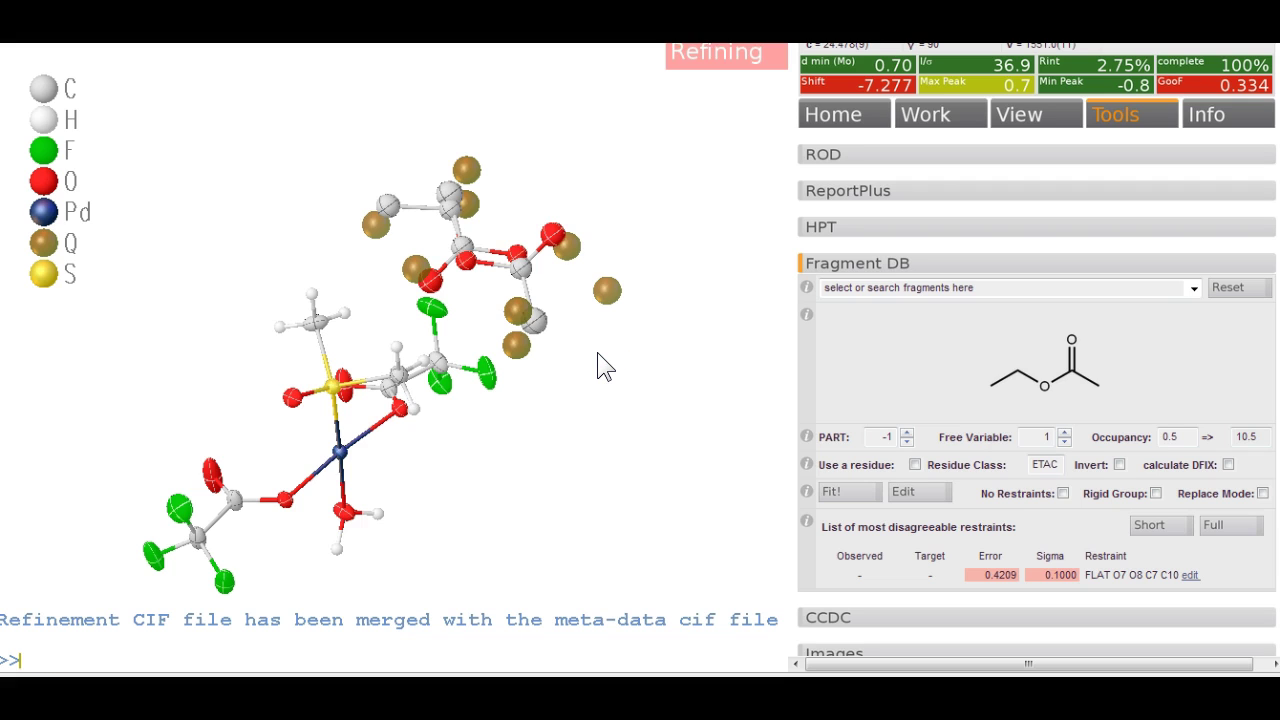
# - Run hadd and limit the console to the last 10 lines
pyautogui.click(598, 337)
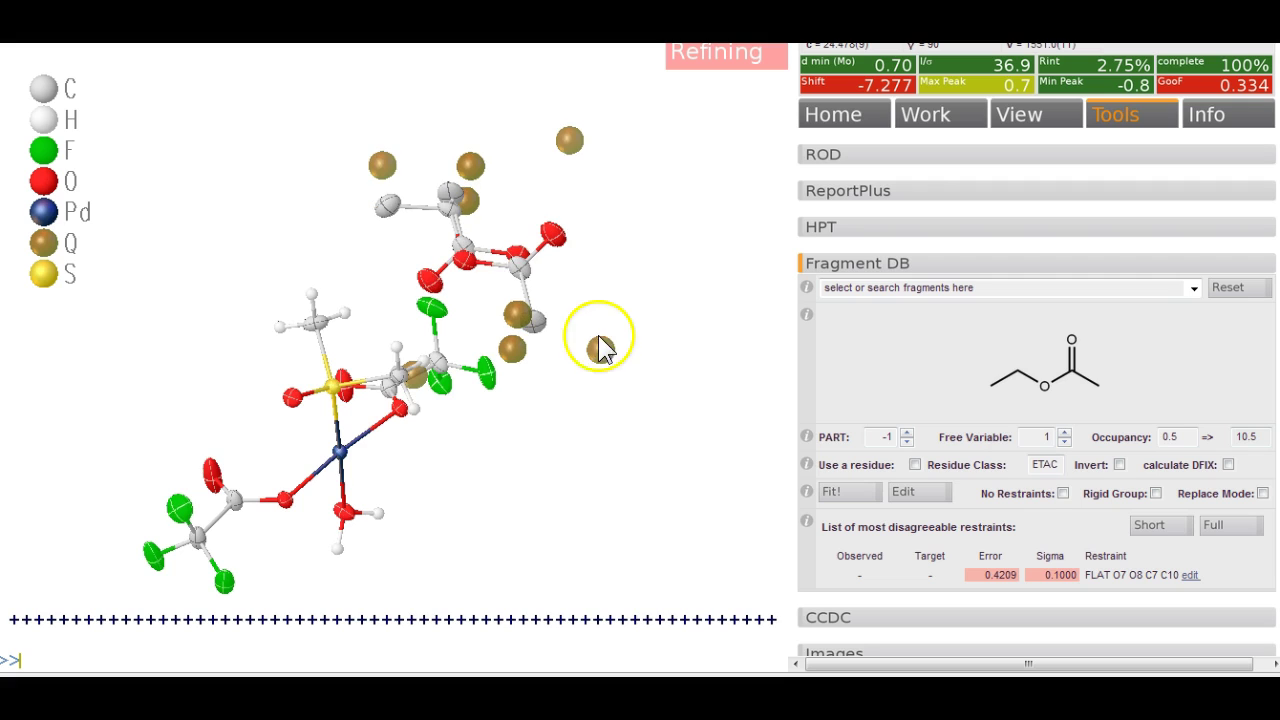
pyautogui.write('hadd')
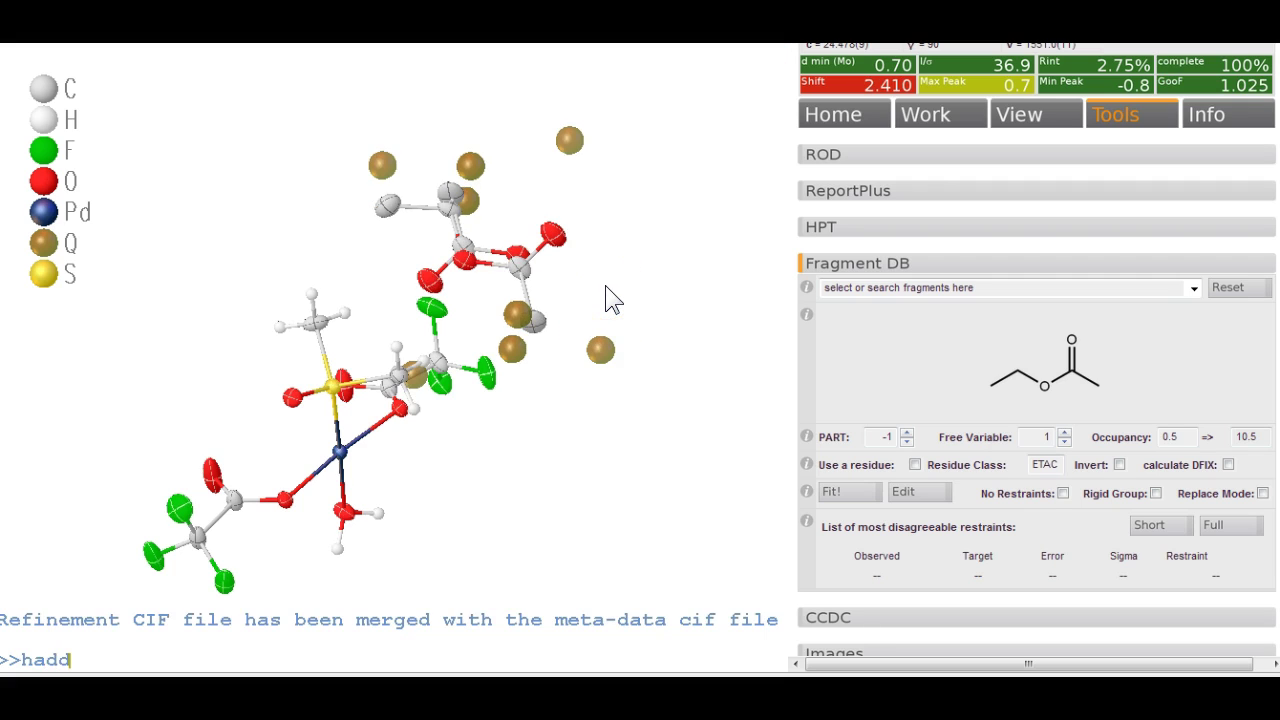
pyautogui.press('Return')
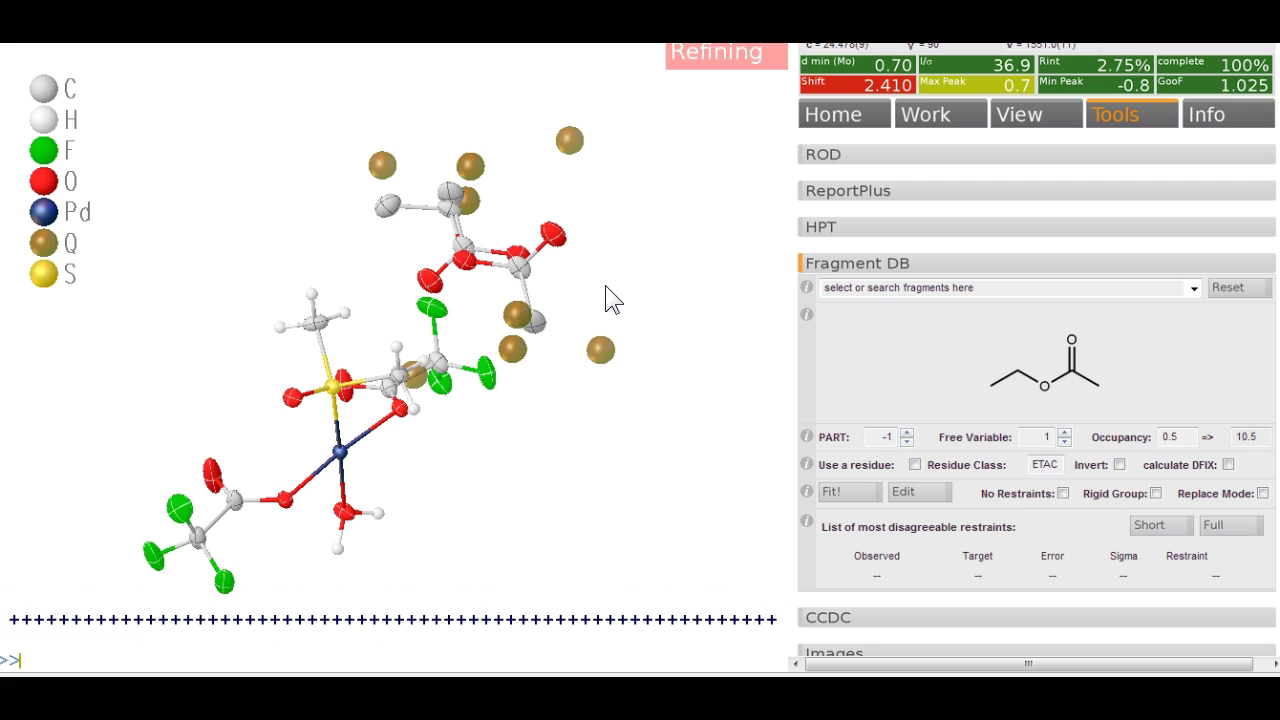
pyautogui.write('li')
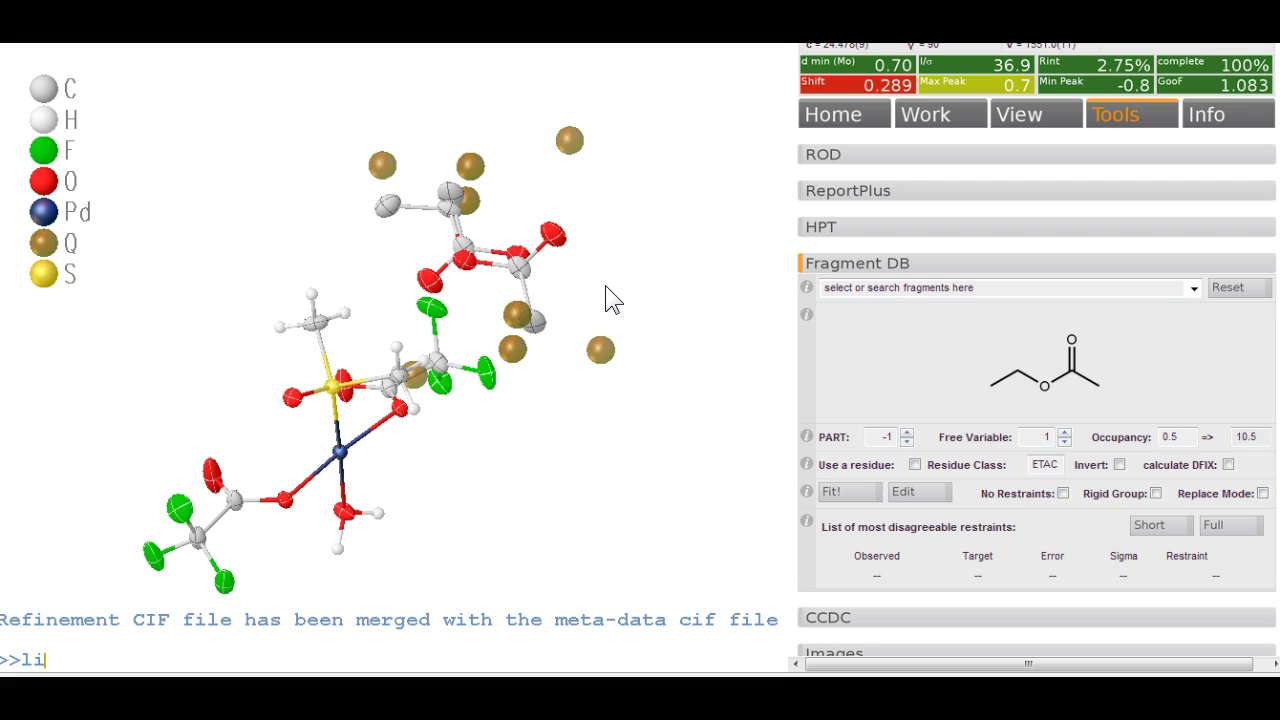
pyautogui.write('nes 10')
pyautogui.press('Return')
# - Fuse the grown structure and rerun hadd to place the hydrogens
pyautogui.write('hadd')
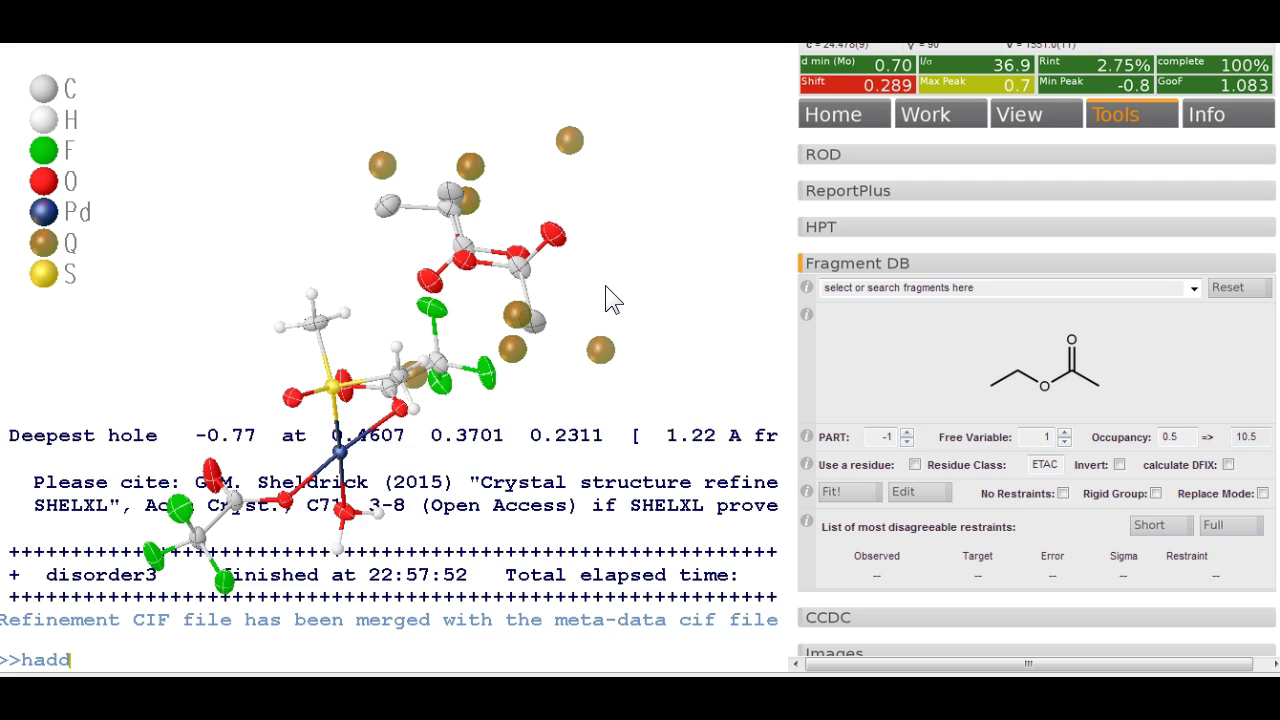
pyautogui.press('Return')
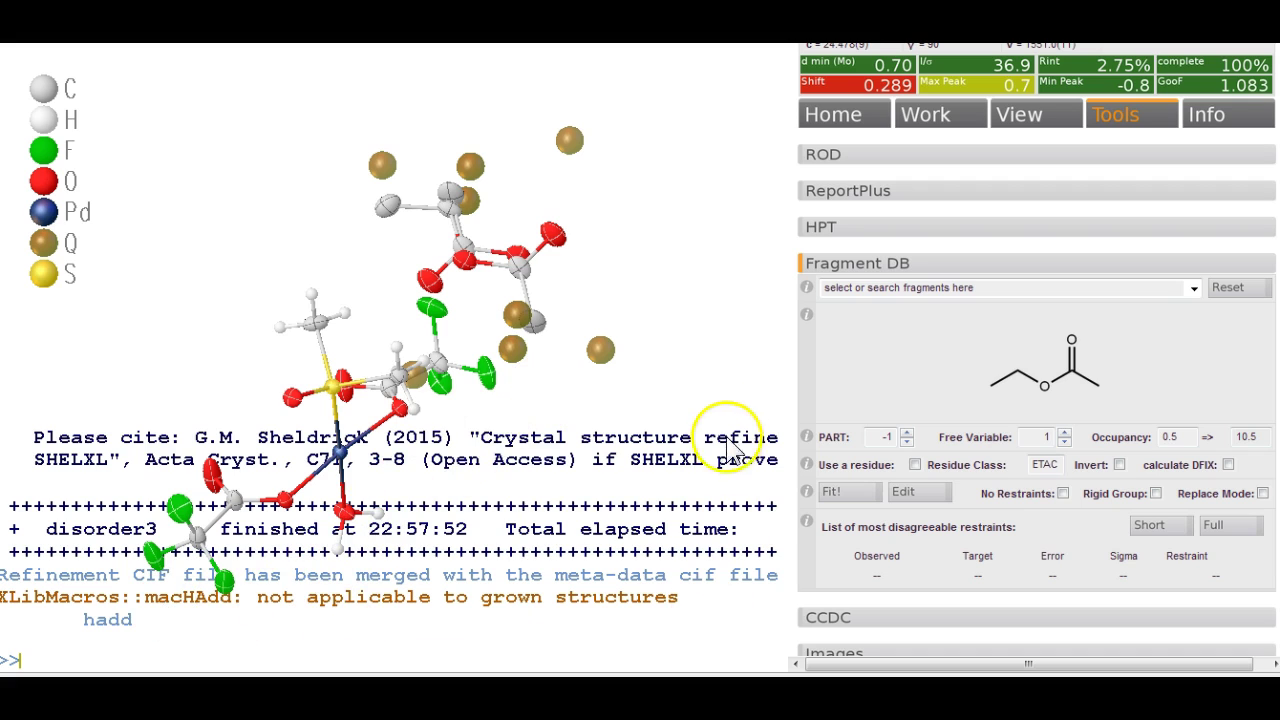
pyautogui.write('fuse')
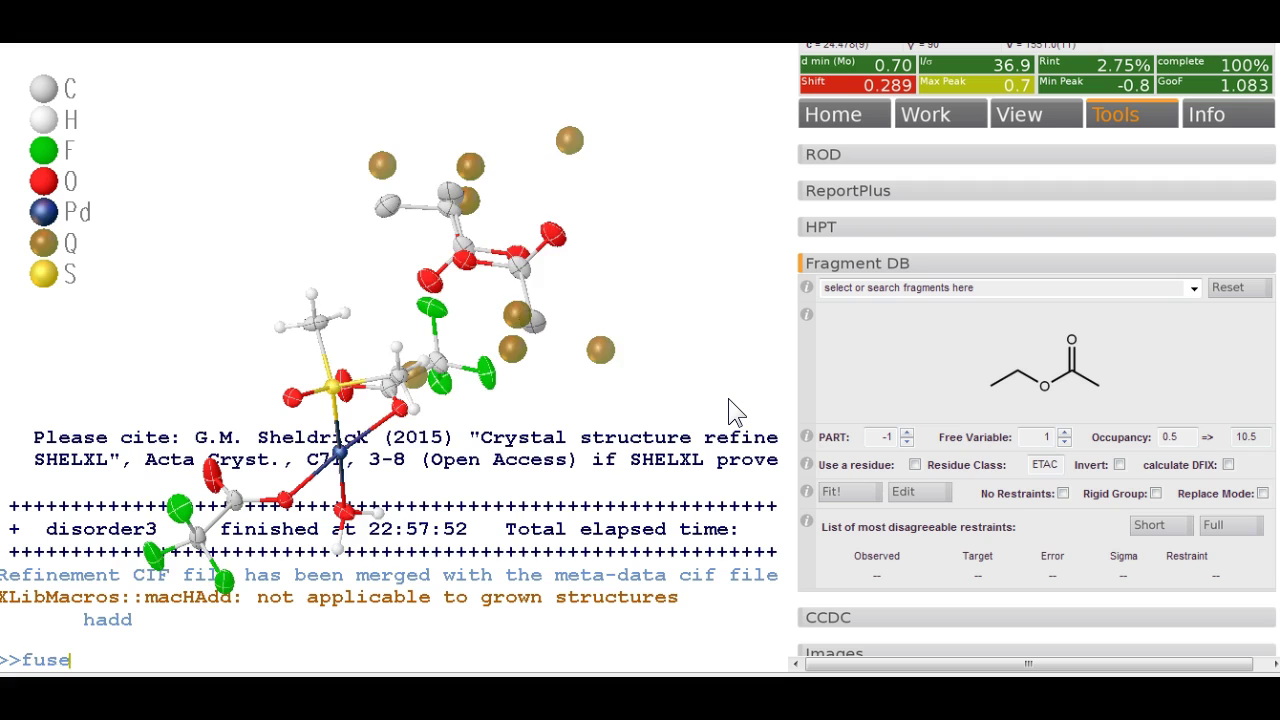
pyautogui.press('Return')
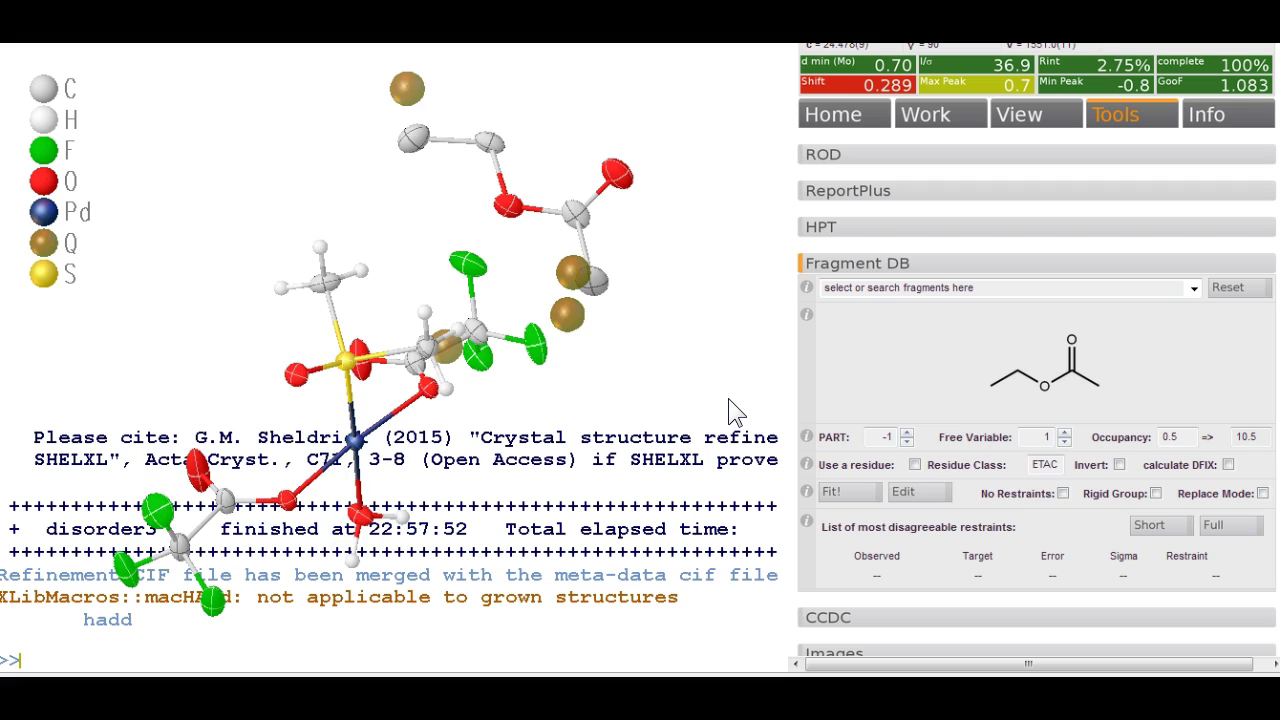
pyautogui.moveTo(731, 394); pyautogui.dragTo(711, 376)
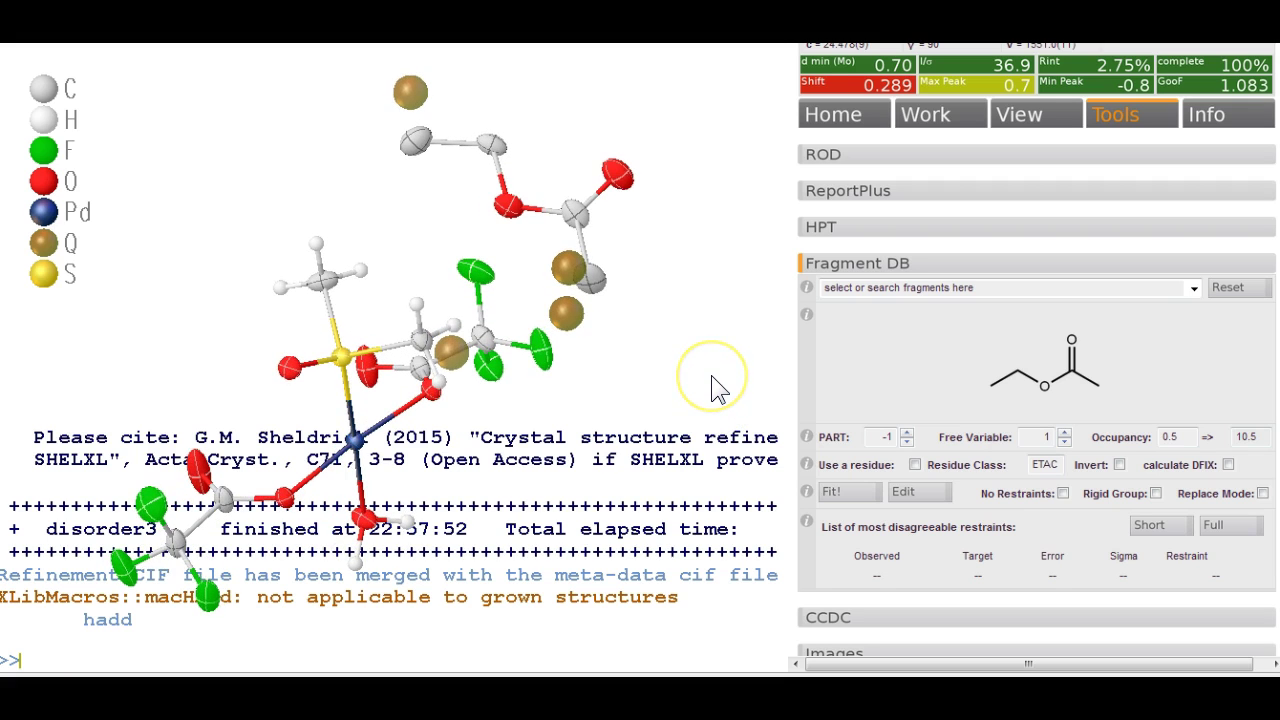
pyautogui.write('hadd')
pyautogui.press('Return')
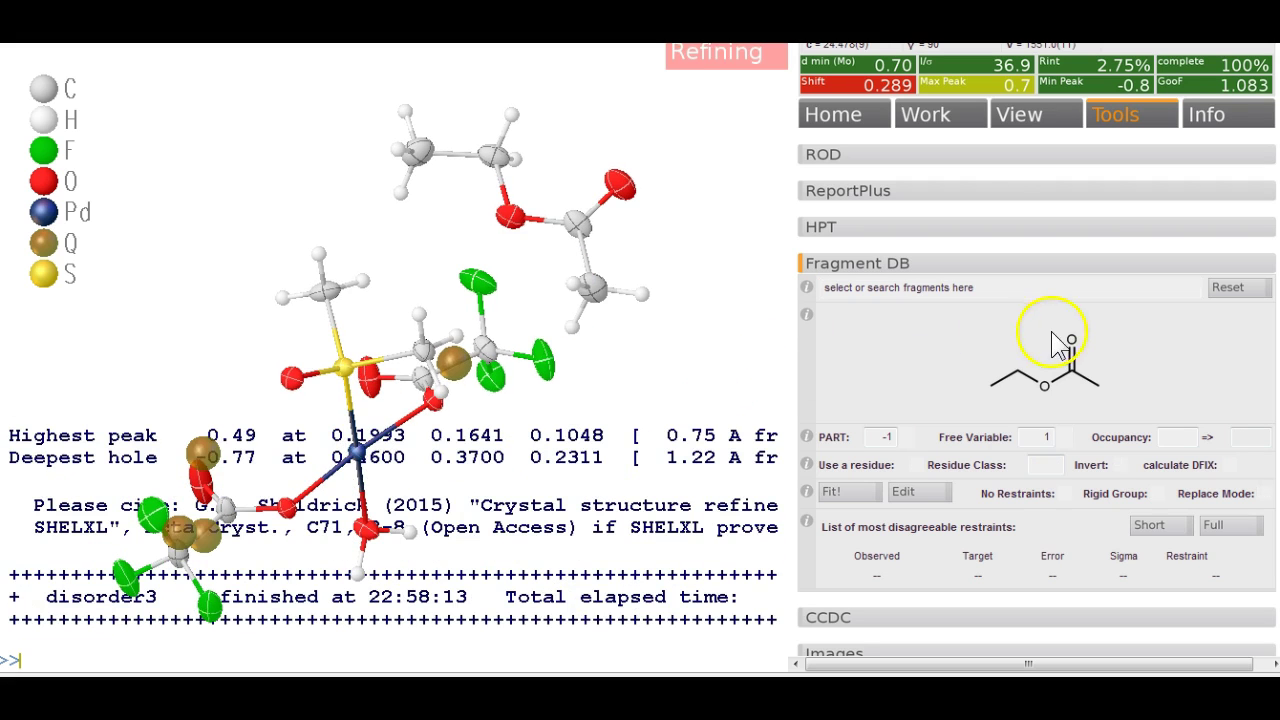
# - Run refine 10 4 and further rounds until R1 reaches 2.04% with shift -0.006
pyautogui.scroll(2, 1257, 289)
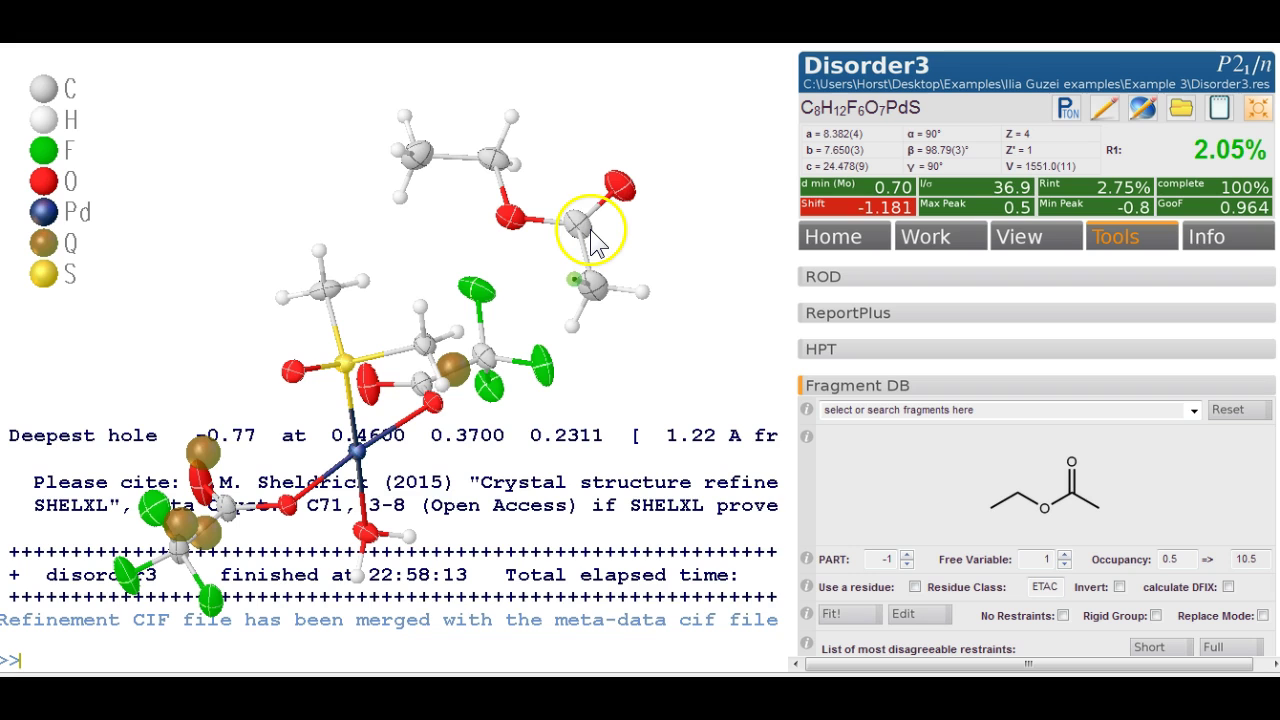
pyautogui.hotkey('ctrl', 'r')
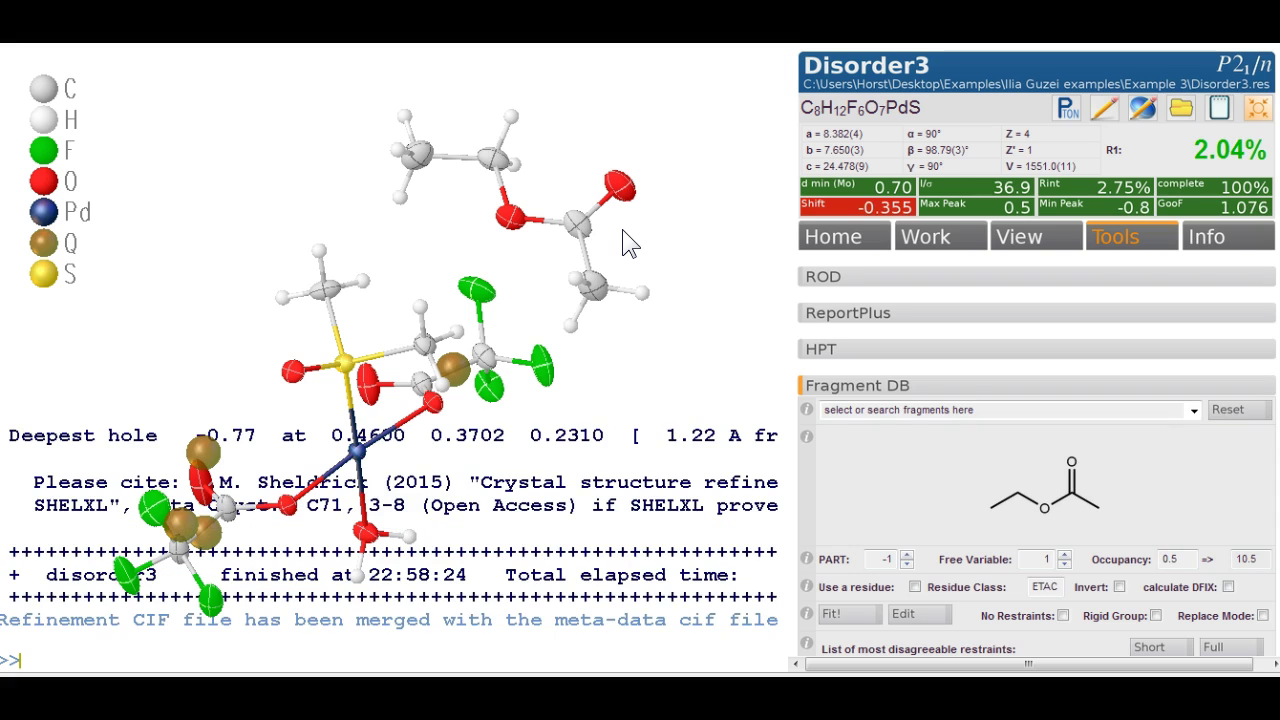
pyautogui.write('refine 10 4')
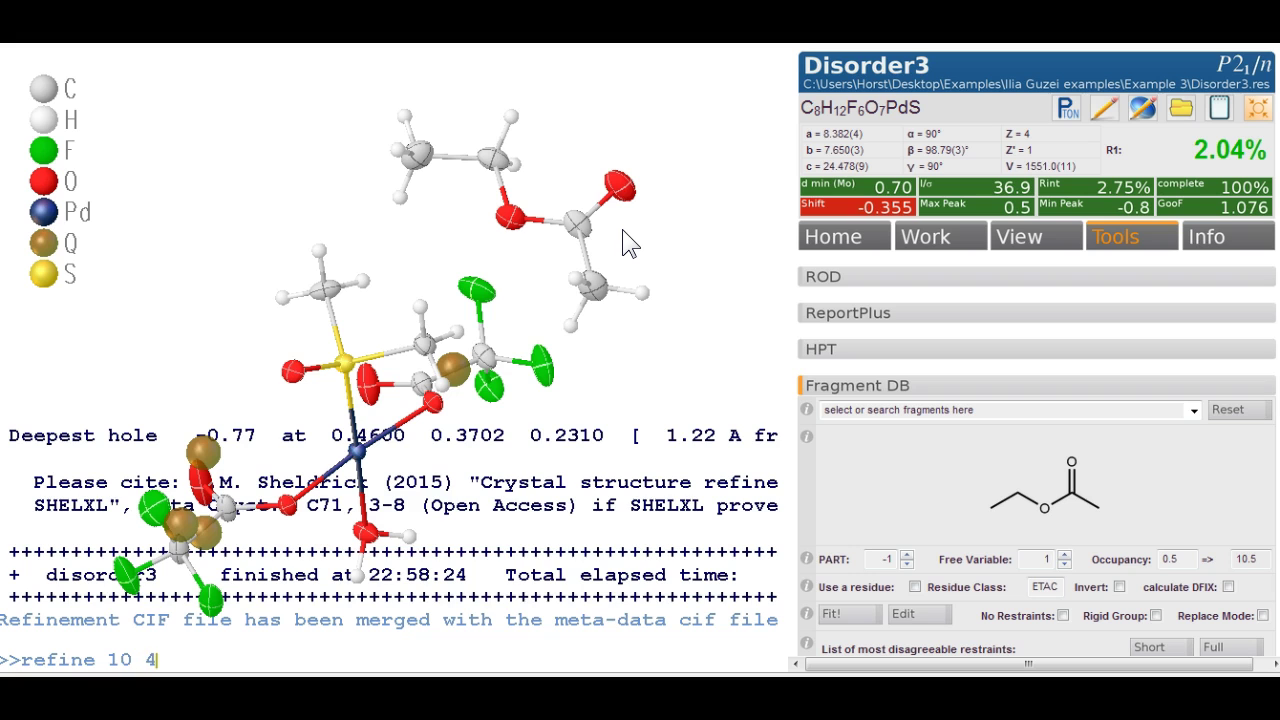
pyautogui.press('Return')
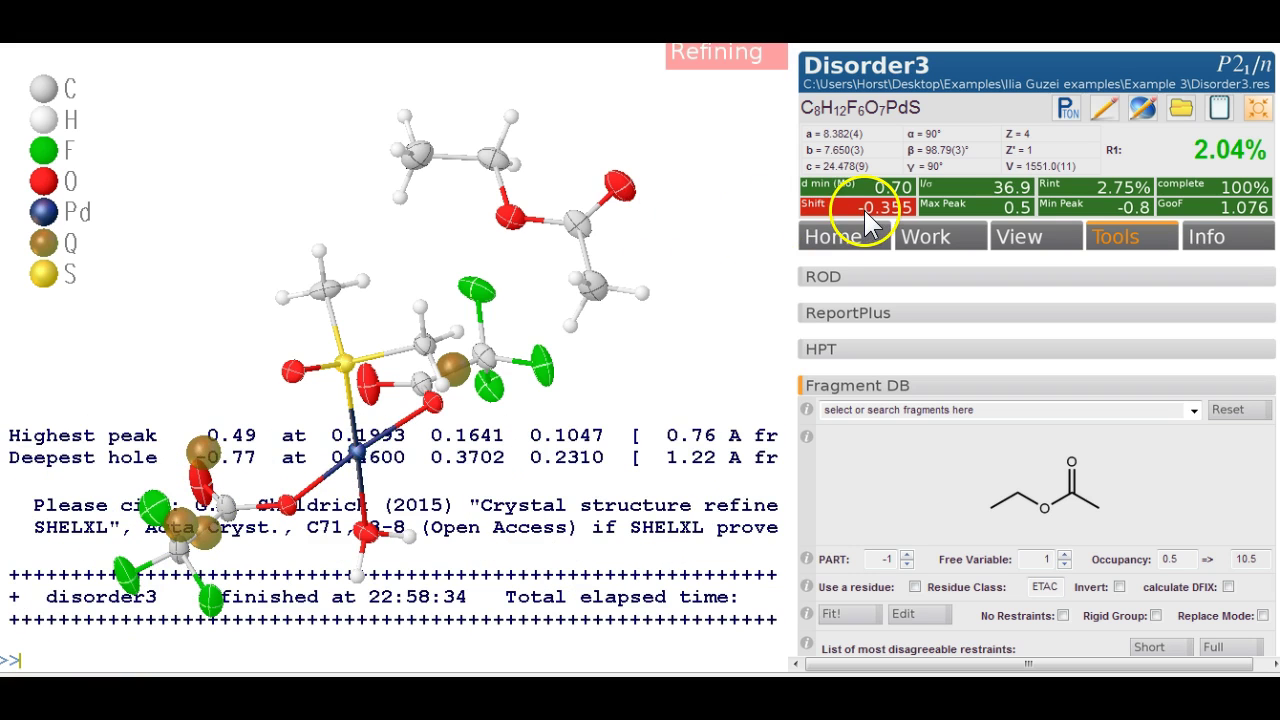
pyautogui.click(833, 200)
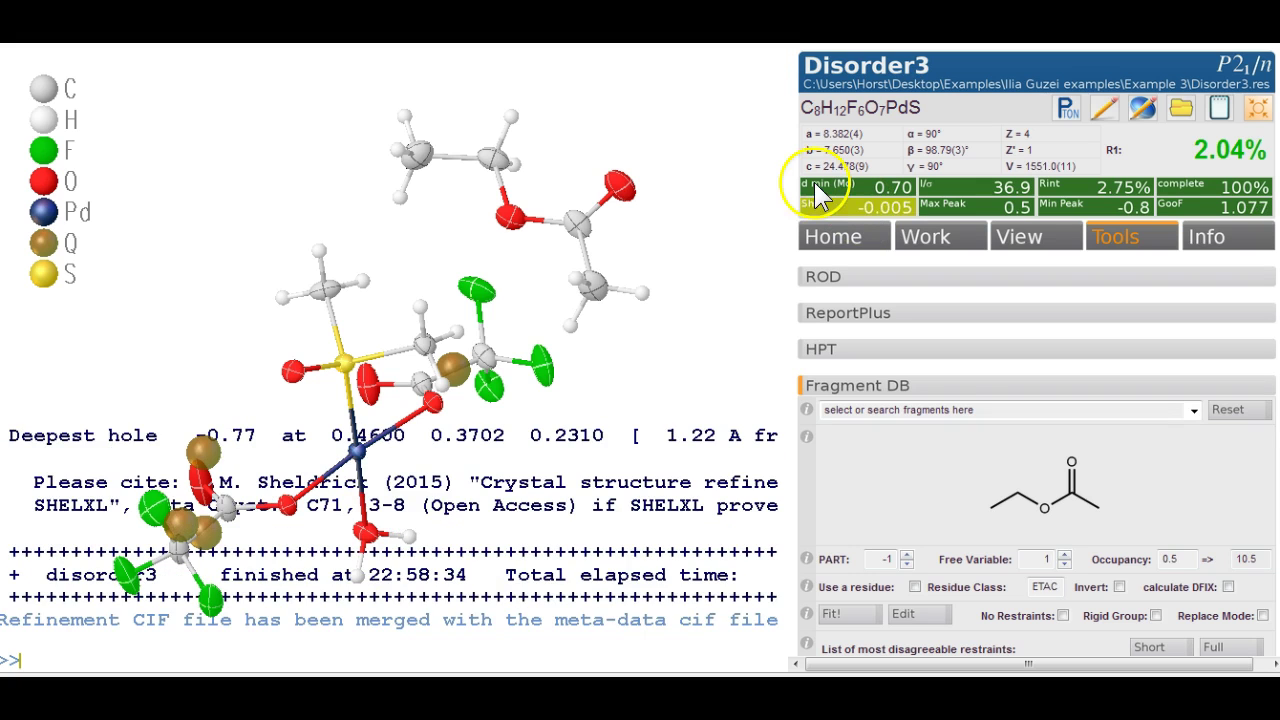
pyautogui.click(636, 190)
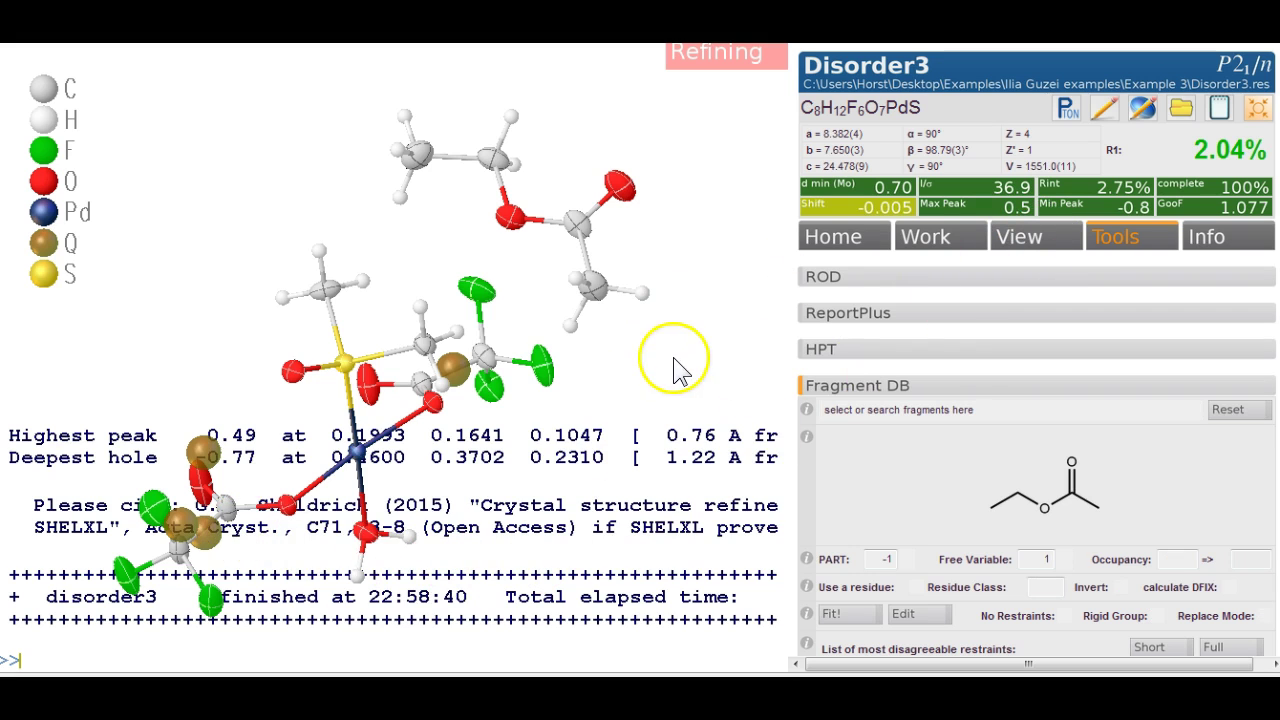
pyautogui.moveTo(650, 385)
pyautogui.mouseDown()
pyautogui.moveTo(608, 314)
pyautogui.moveTo(663, 349)
pyautogui.moveTo(666, 366)
pyautogui.mouseUp()
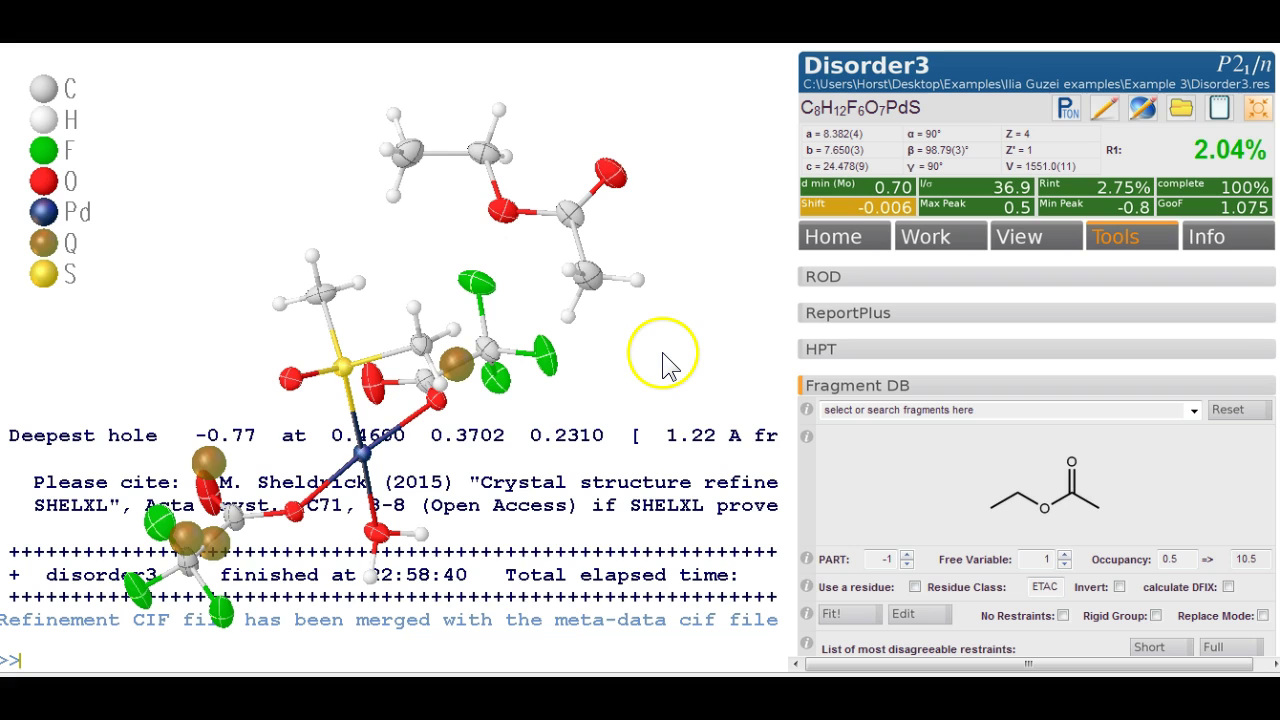
# - Collapse Fragment DB, expand Disorder, and open the online Fragment Library
pyautogui.click(858, 390)
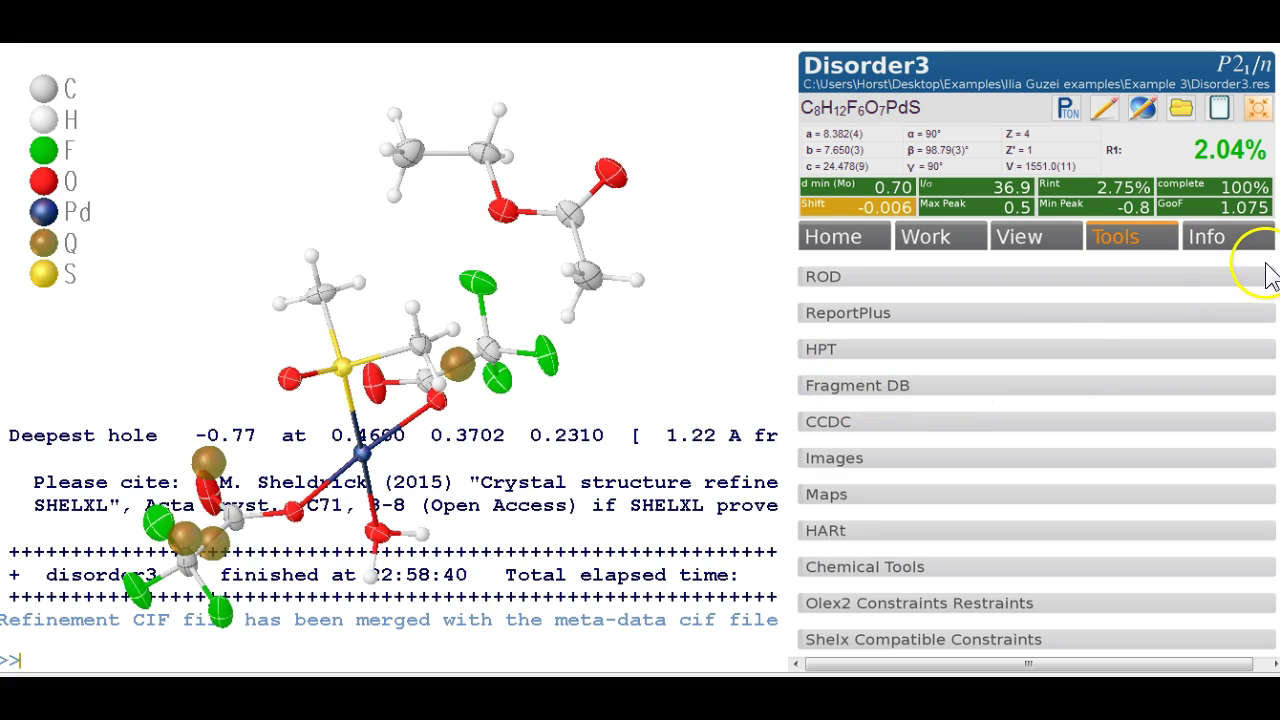
pyautogui.scroll(-5, 1265, 250)
pyautogui.scroll(1, 1268, 420)
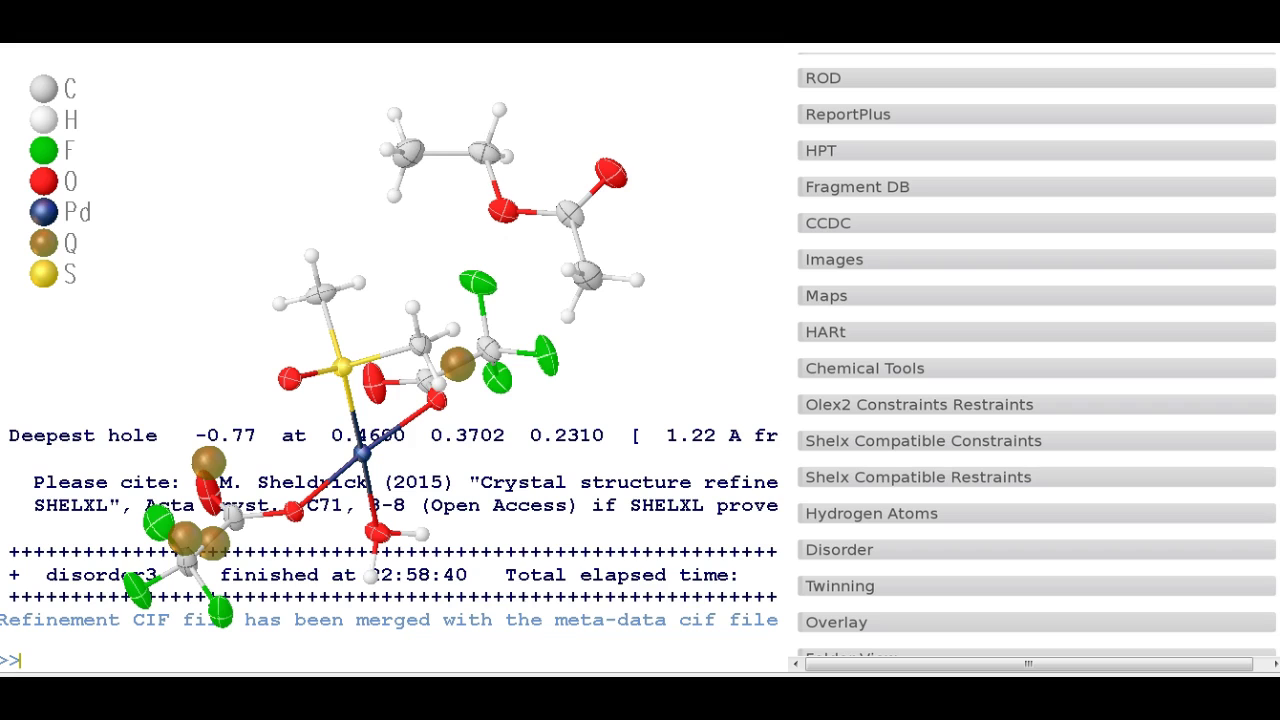
pyautogui.click(1062, 550)
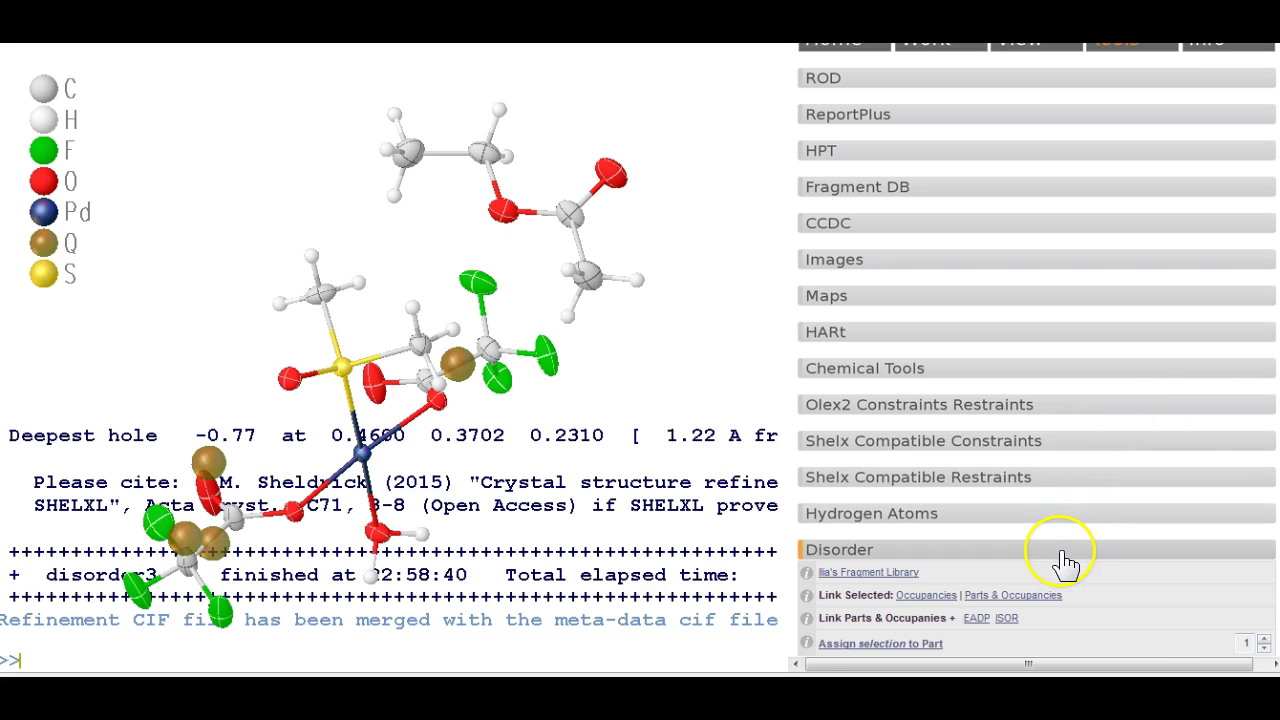
pyautogui.click(900, 574)
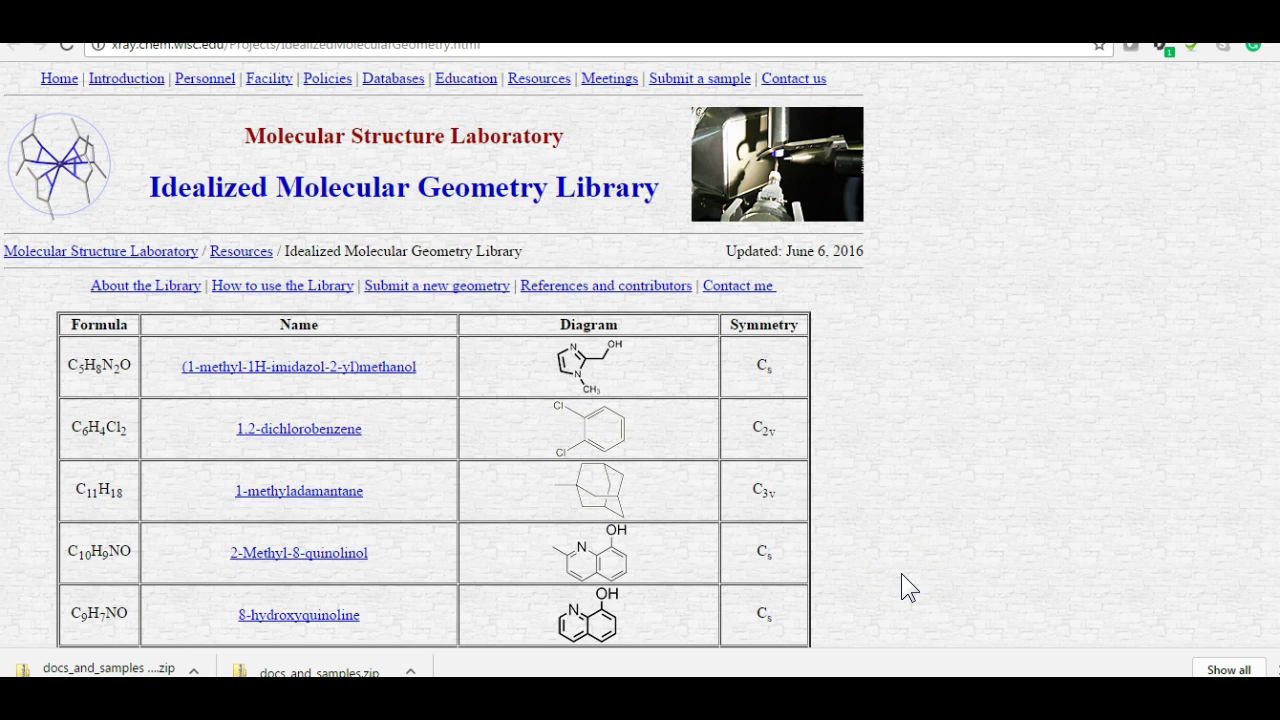
# - Find ethyl acetate, select its hydrogen-free FRAG 17 block, and return to Olex2
pyautogui.scroll(-1, 901, 573)
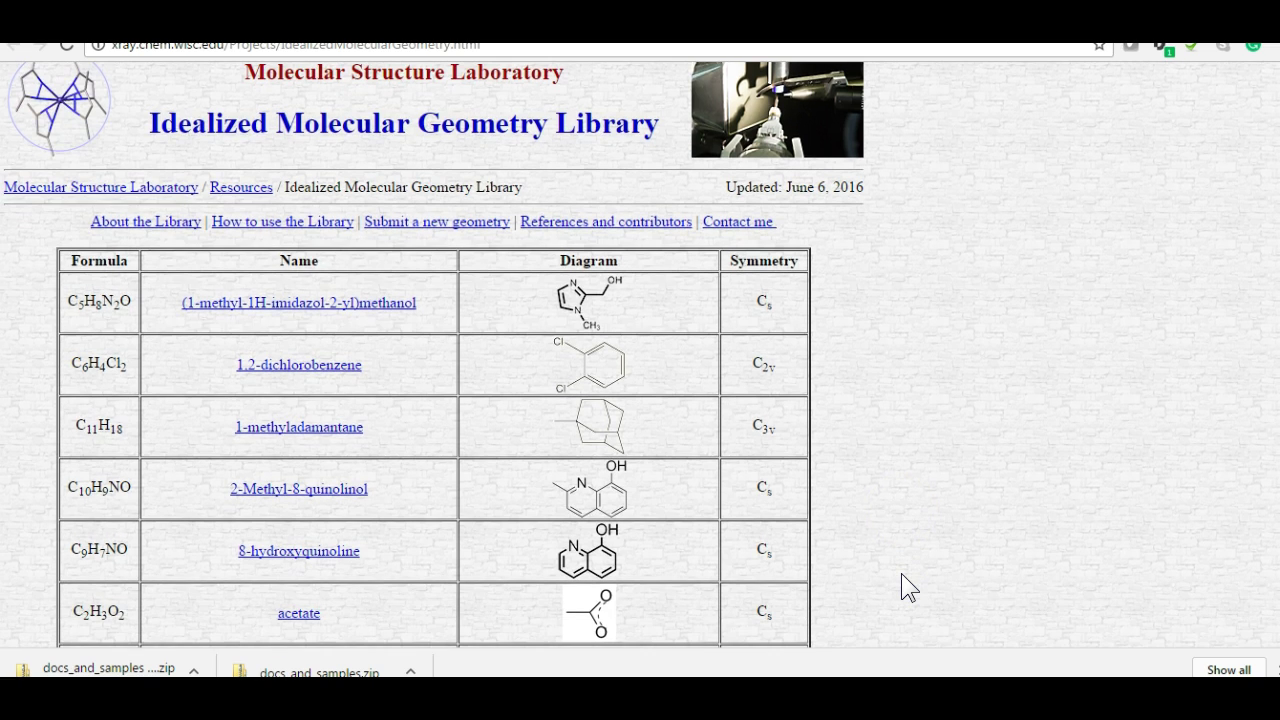
pyautogui.hotkey('ctrl', 'f')
pyautogui.write('e')
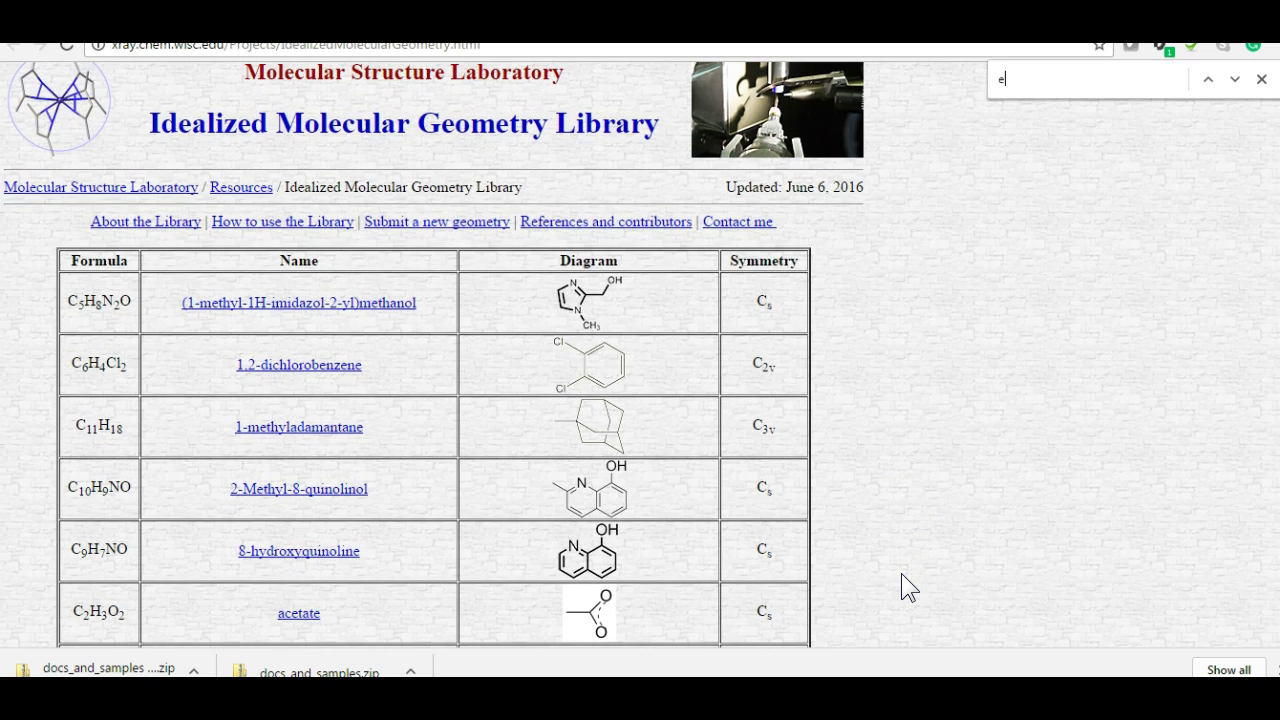
pyautogui.write('thyl ac')
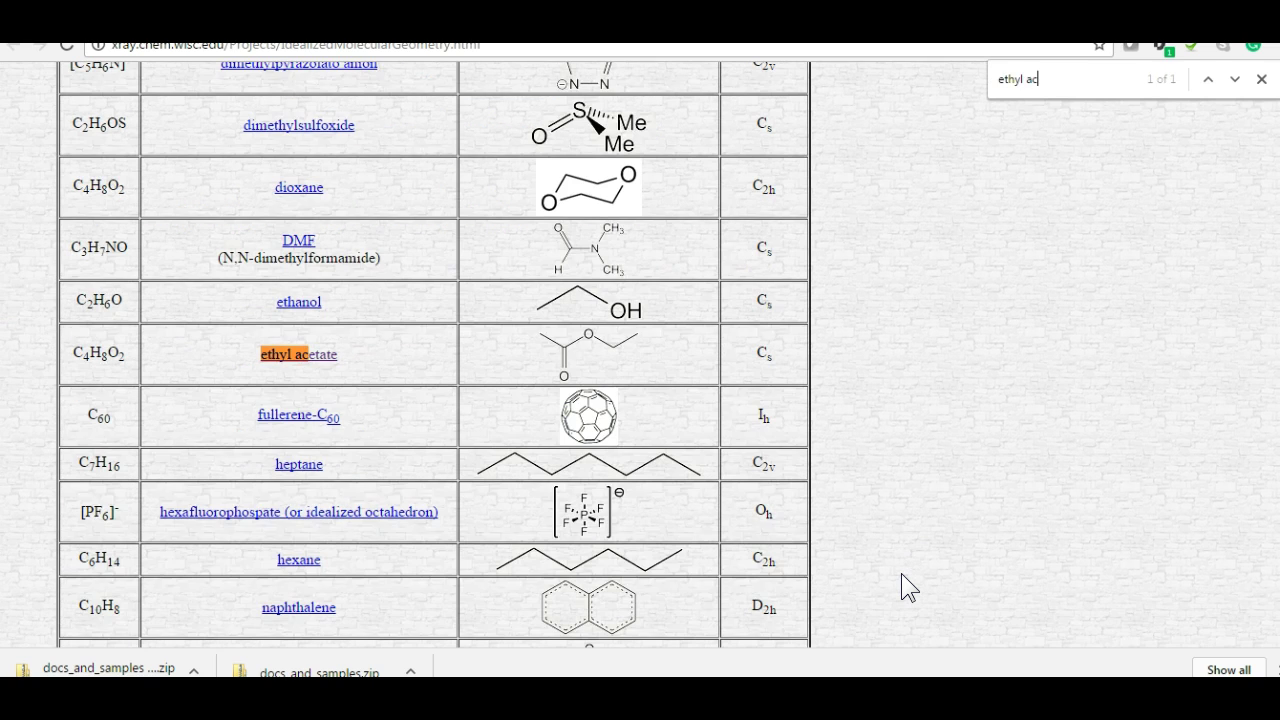
pyautogui.click(324, 355)
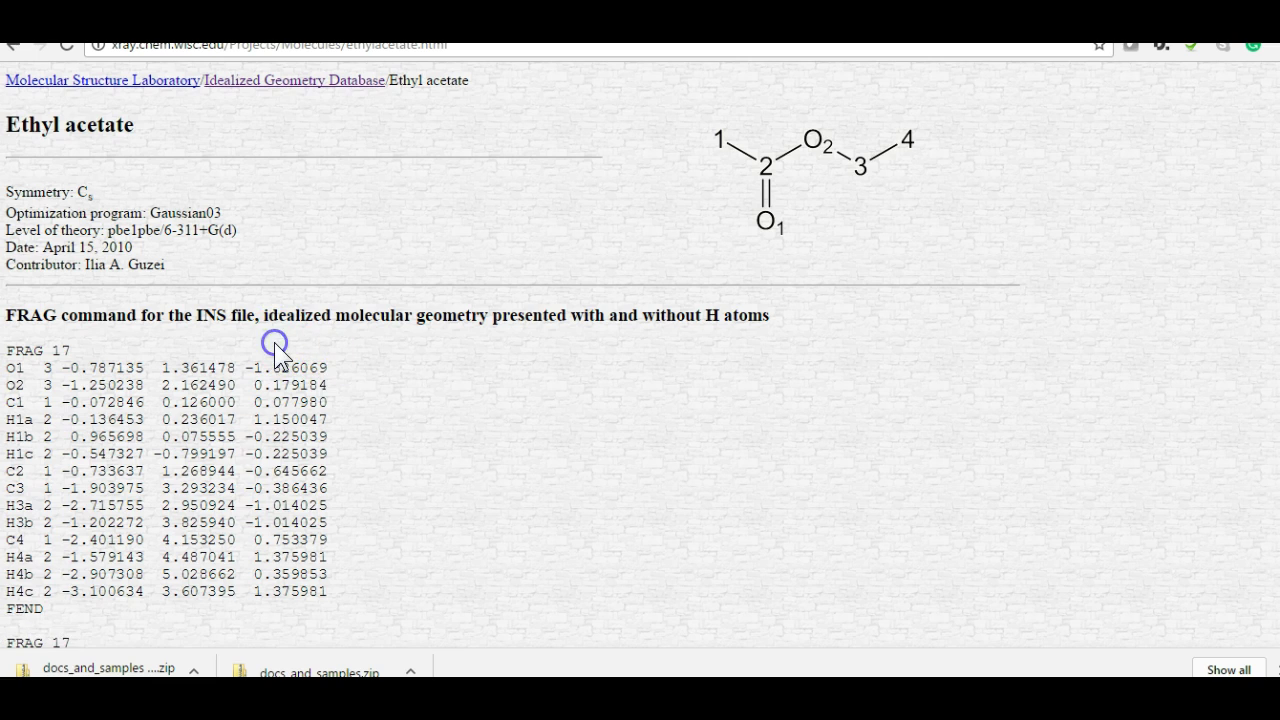
pyautogui.scroll(-3, 274, 342)
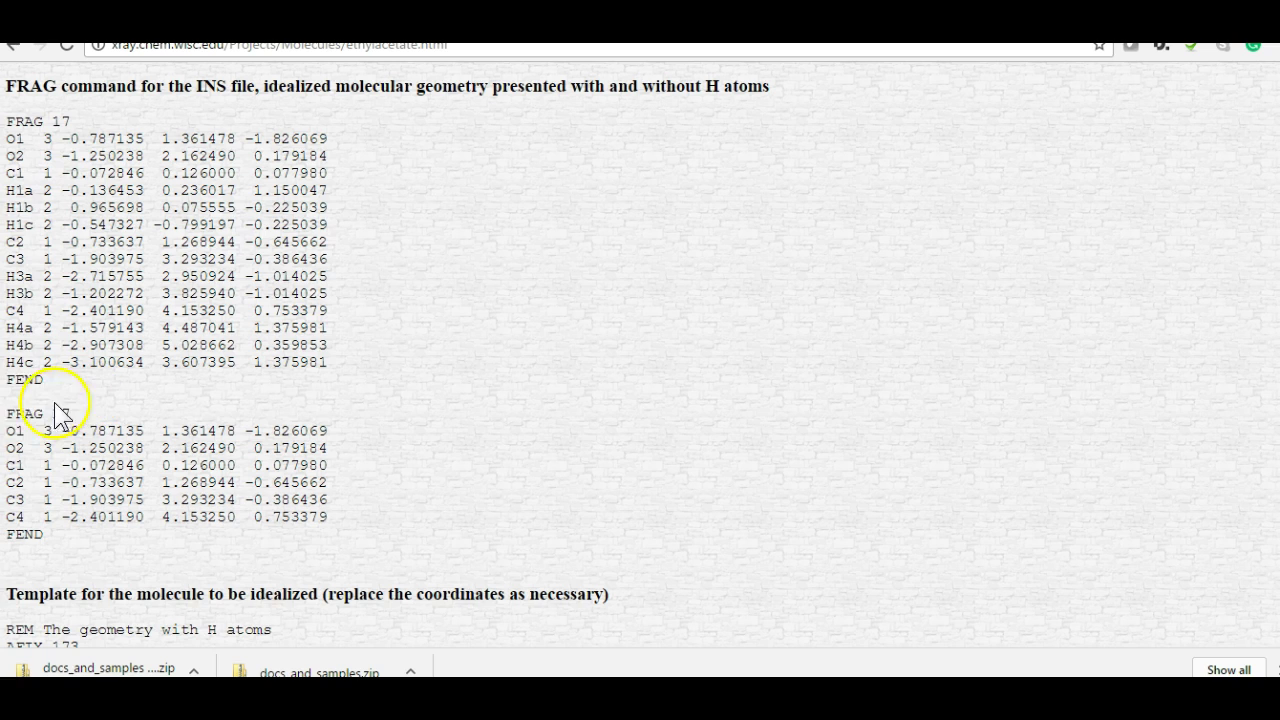
pyautogui.moveTo(10, 414); pyautogui.dragTo(68, 540)
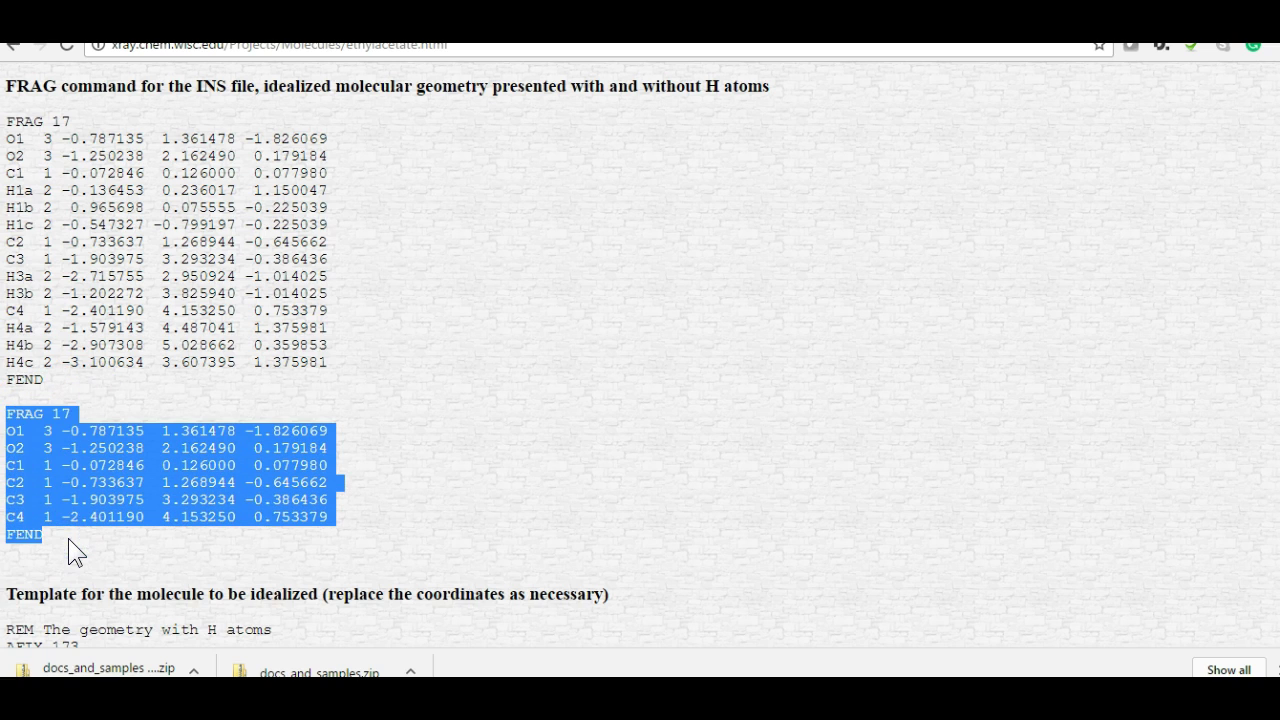
pyautogui.hotkey('alt', 'Tab')
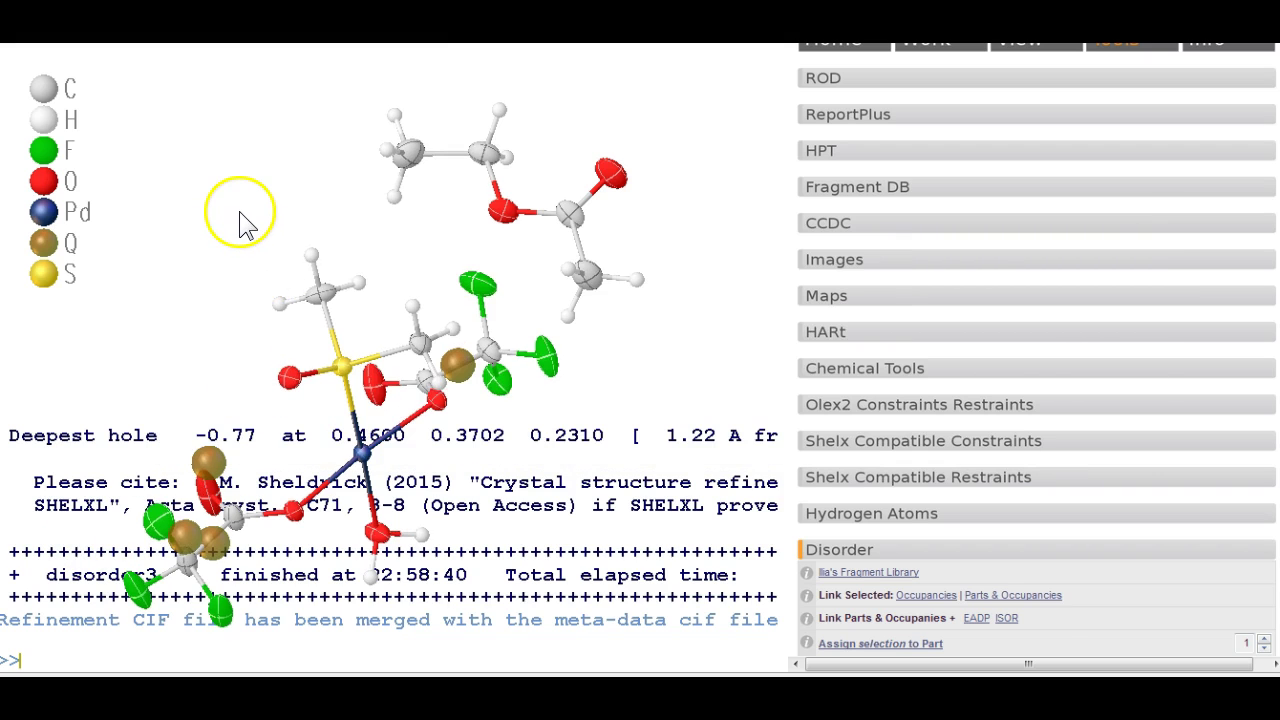
pyautogui.hotkey('ctrl', 'v')
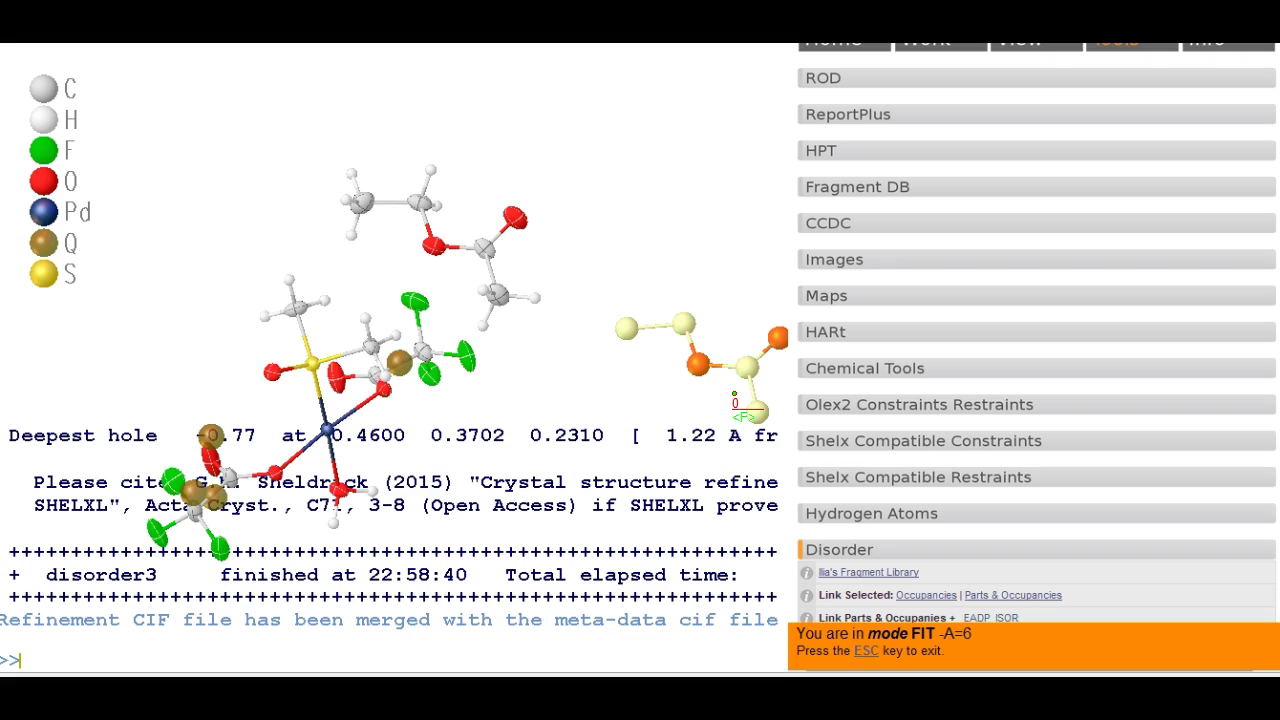
pyautogui.press('Escape')
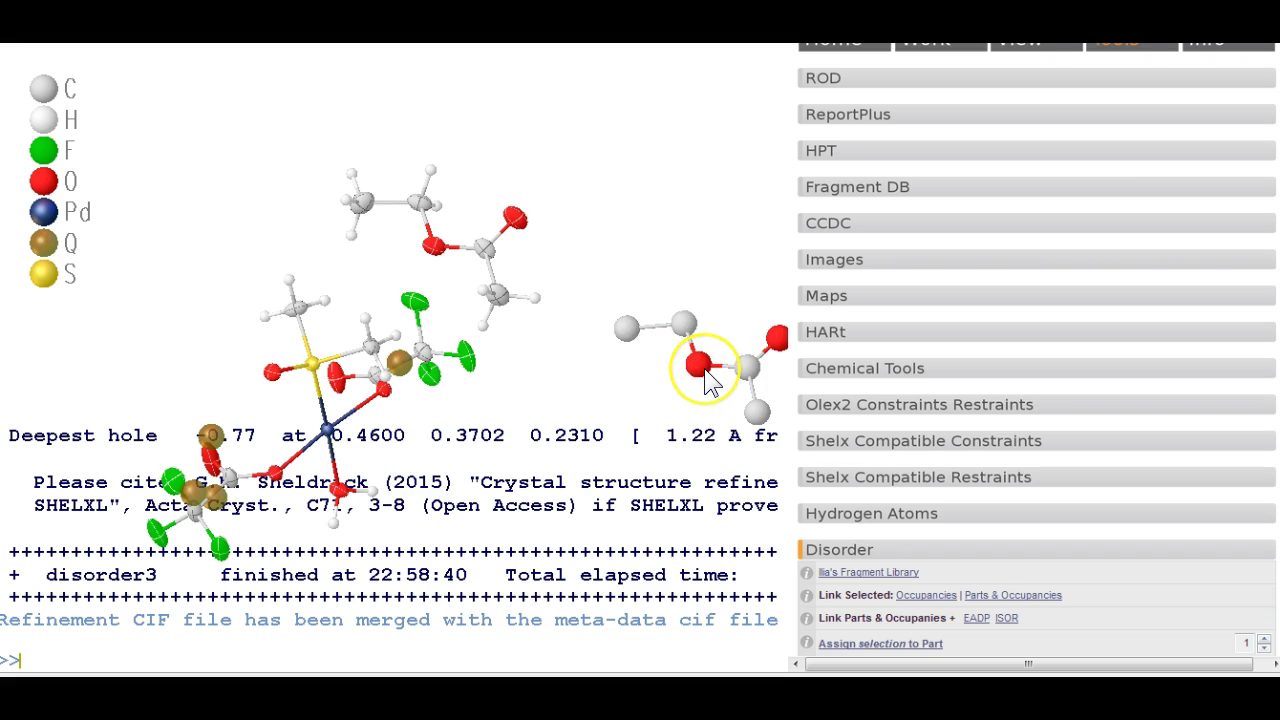
pyautogui.doubleClick(700, 368)
pyautogui.press('Delete')
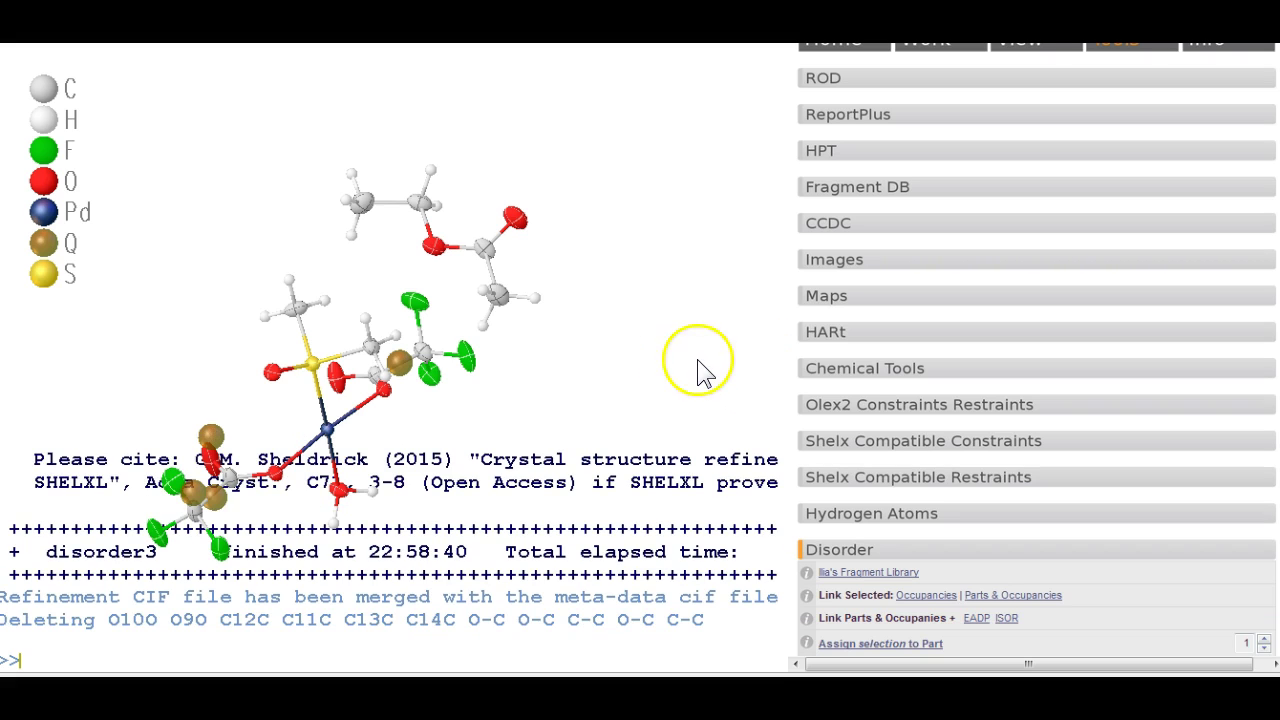
pyautogui.moveTo(700, 366); pyautogui.dragTo(658, 322)
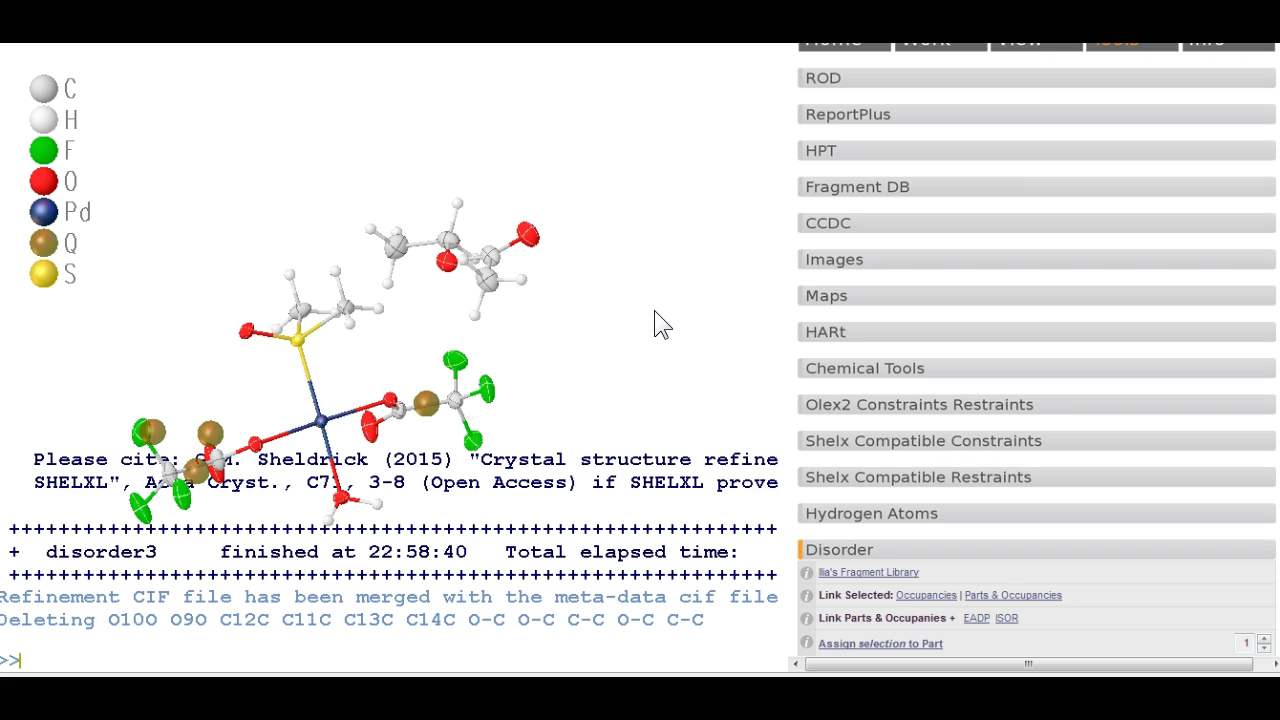
pyautogui.moveTo(652, 292); pyautogui.dragTo(682, 433)
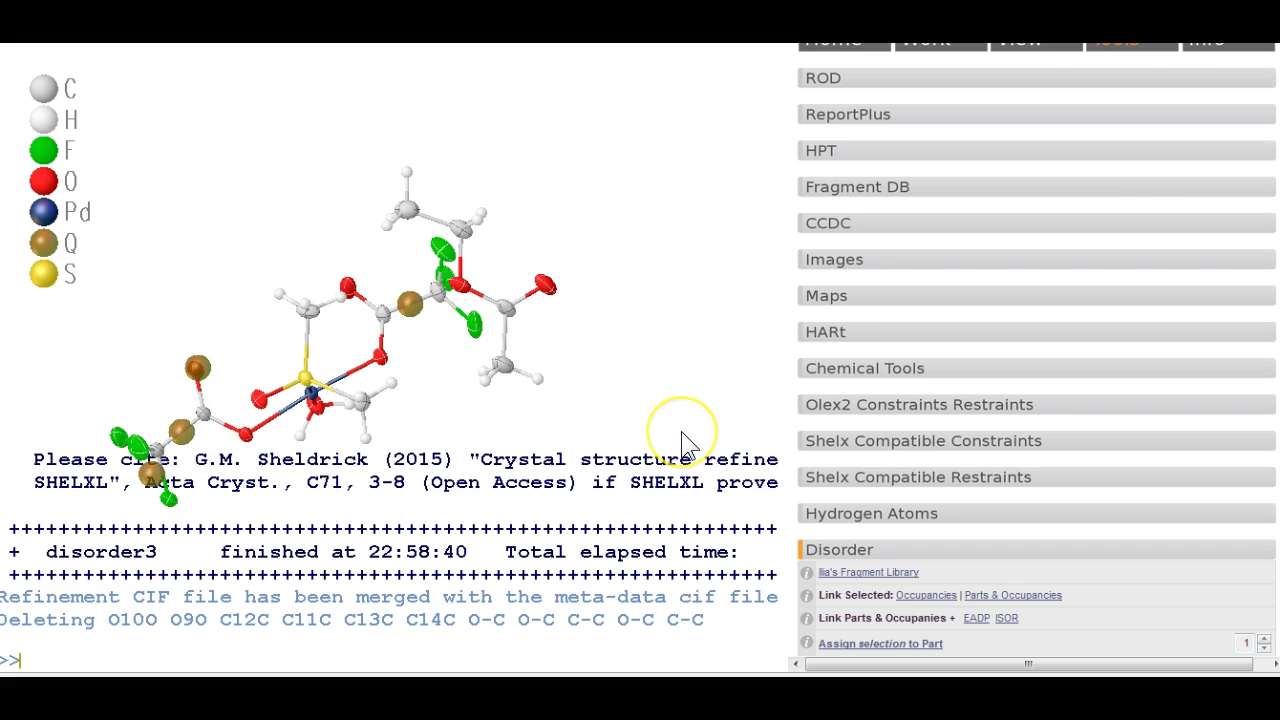